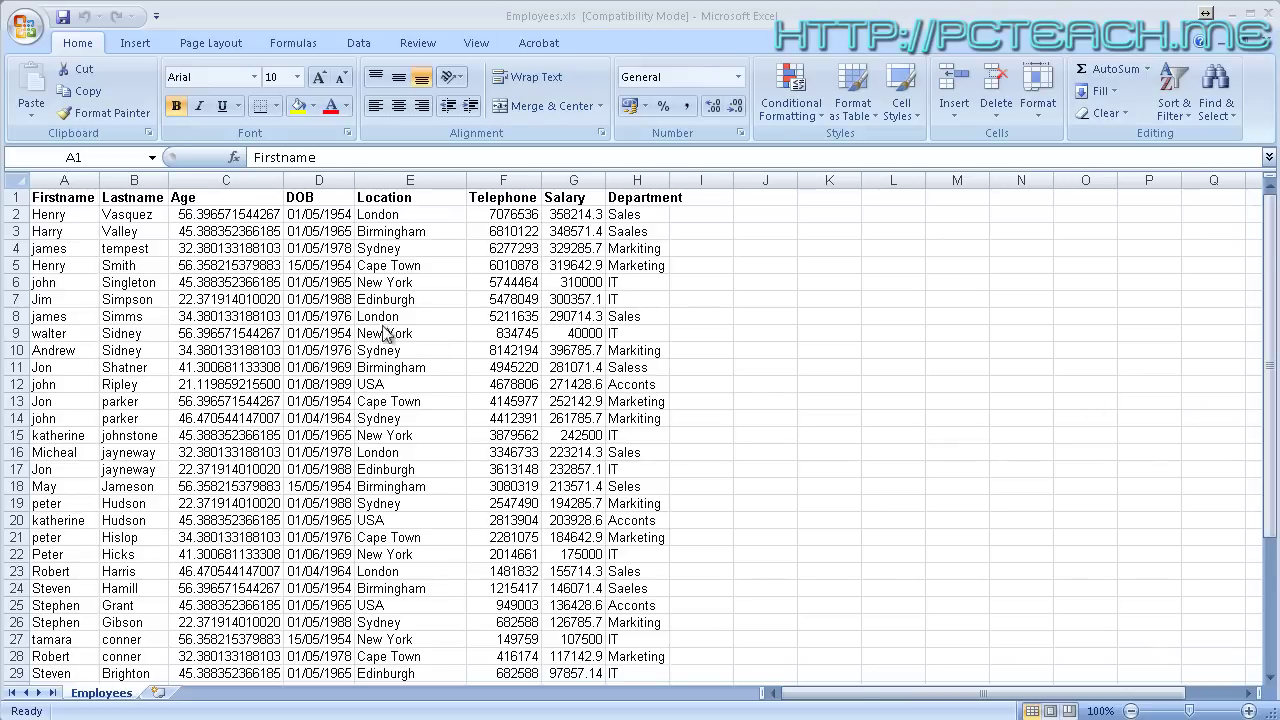
# - Select cell C5 to reveal its age formula =(NOW() - D5)/365 in the formula bar
pyautogui.click(212, 262)
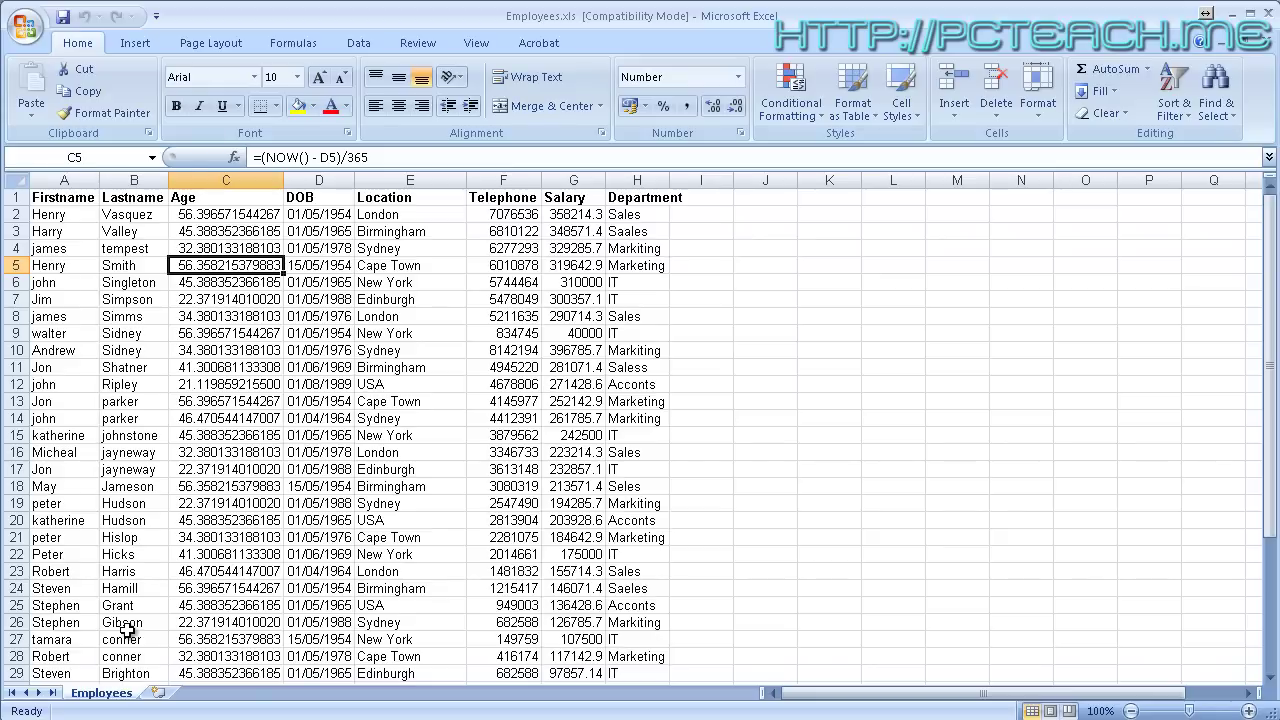
# - Move cell by cell around rows 1 to 4 of the employee table with the arrow keys
pyautogui.press('Left')
pyautogui.press('Left')
pyautogui.press('Up')
pyautogui.press('Up')
pyautogui.press('Up')
pyautogui.press('Up')
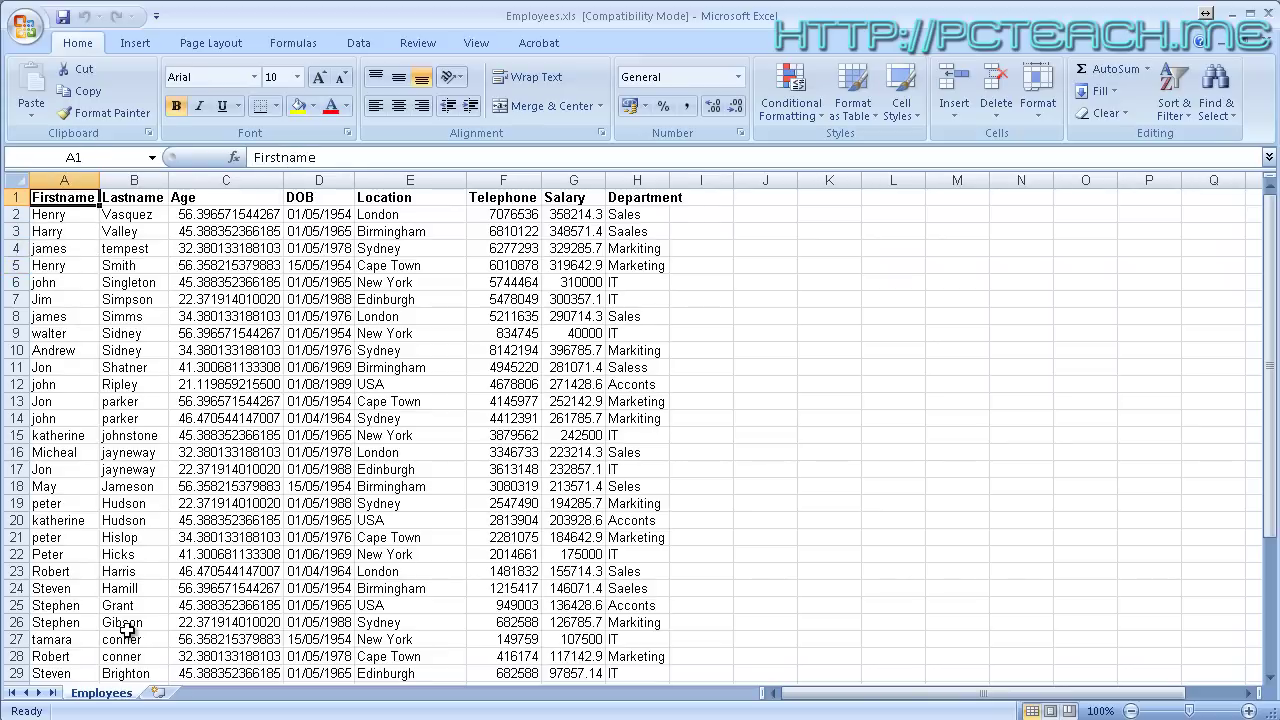
pyautogui.press('Down')
pyautogui.press('Down')
pyautogui.press('Down')
pyautogui.press('Up')
pyautogui.press('Up')
pyautogui.press('Up')
pyautogui.press('Right')
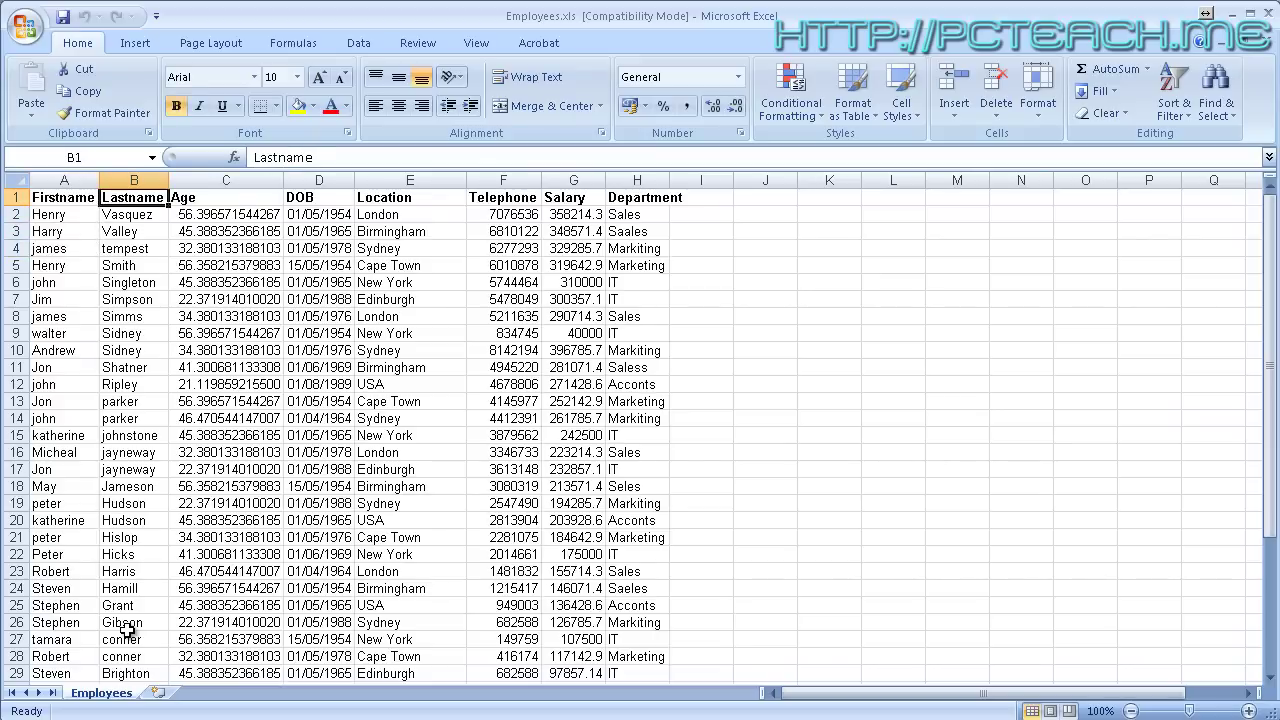
pyautogui.press('Down')
pyautogui.press('Left')
pyautogui.press('Right')
pyautogui.press('Left')
pyautogui.press('Right')
pyautogui.press('Right')
pyautogui.press('Right')
pyautogui.press('Down')
pyautogui.press('Down')
pyautogui.press('Left')
pyautogui.press('Left')
pyautogui.press('Left')
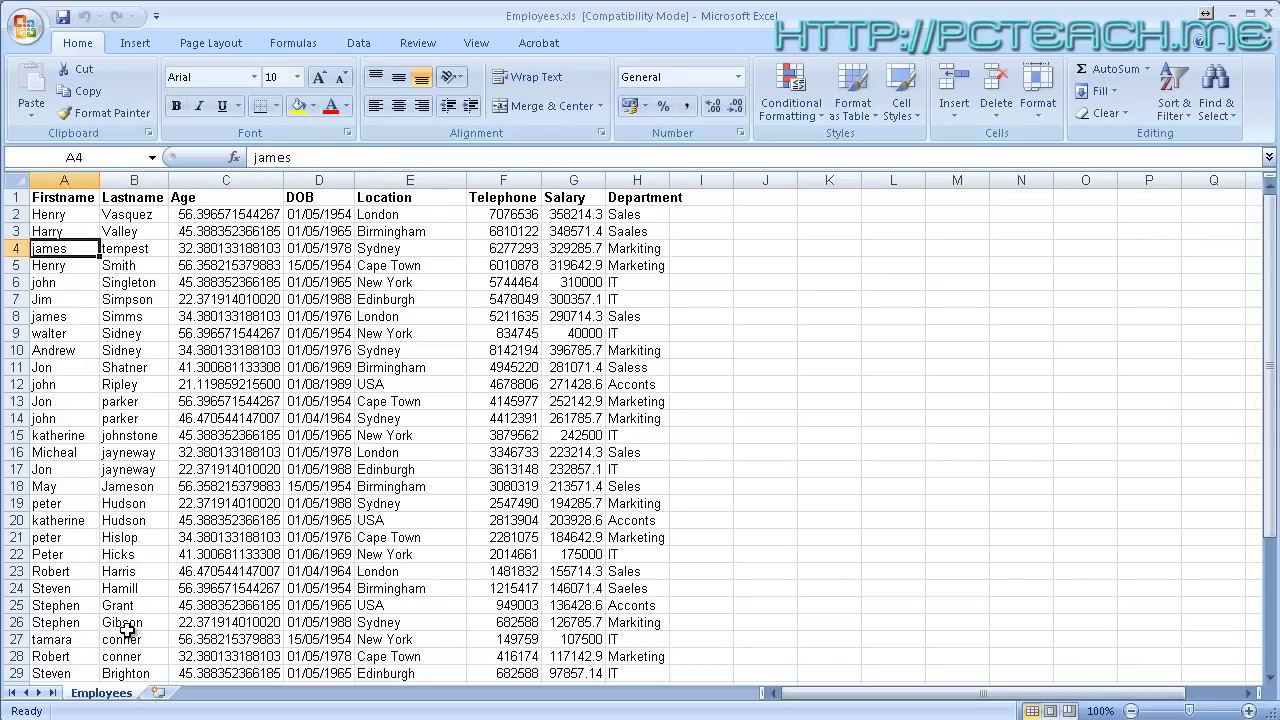
# - Select the telephone number in F17, then step back to the Firstname heading in A1
pyautogui.click(507, 474)
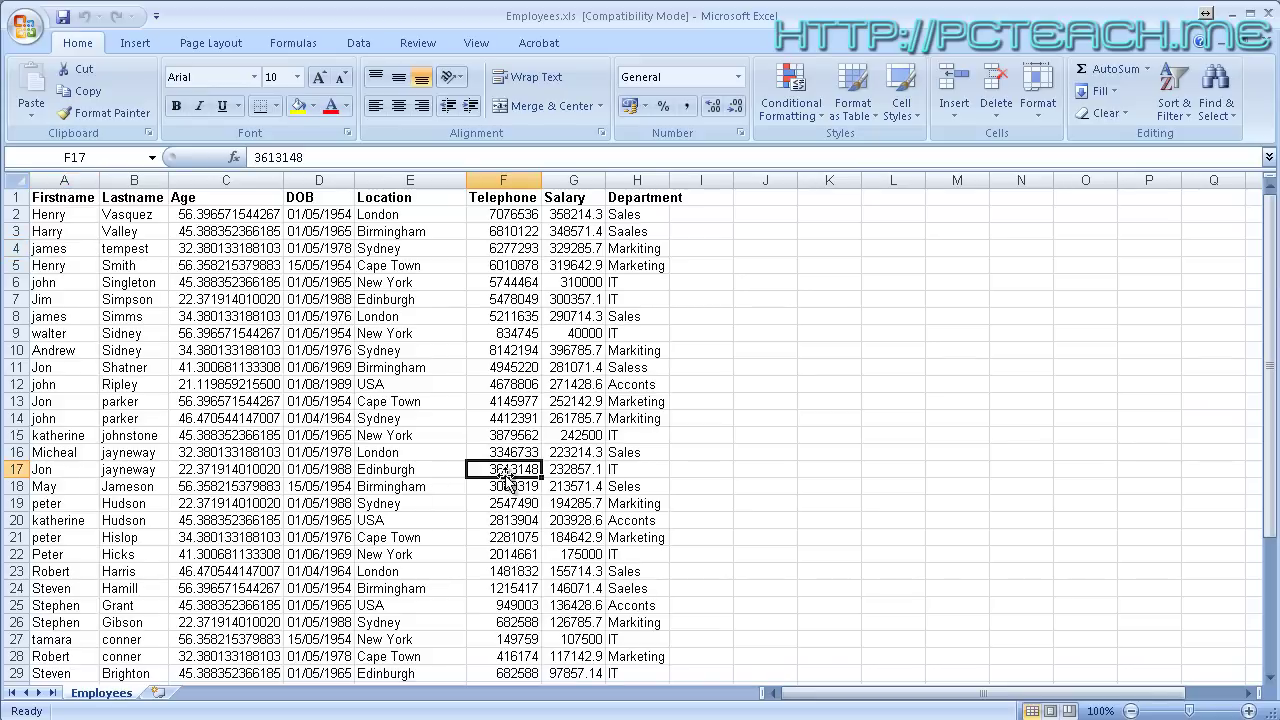
pyautogui.press('Down')
pyautogui.press('Left')
pyautogui.press('Left')
pyautogui.press('Left')
pyautogui.press('Left')
pyautogui.press('Left')
pyautogui.press('Up')
pyautogui.press('Up')
pyautogui.press('Up')
pyautogui.press('Up')
pyautogui.press('Up')
pyautogui.press('Up')
pyautogui.press('Up')
pyautogui.press('Up')
pyautogui.press('Up')
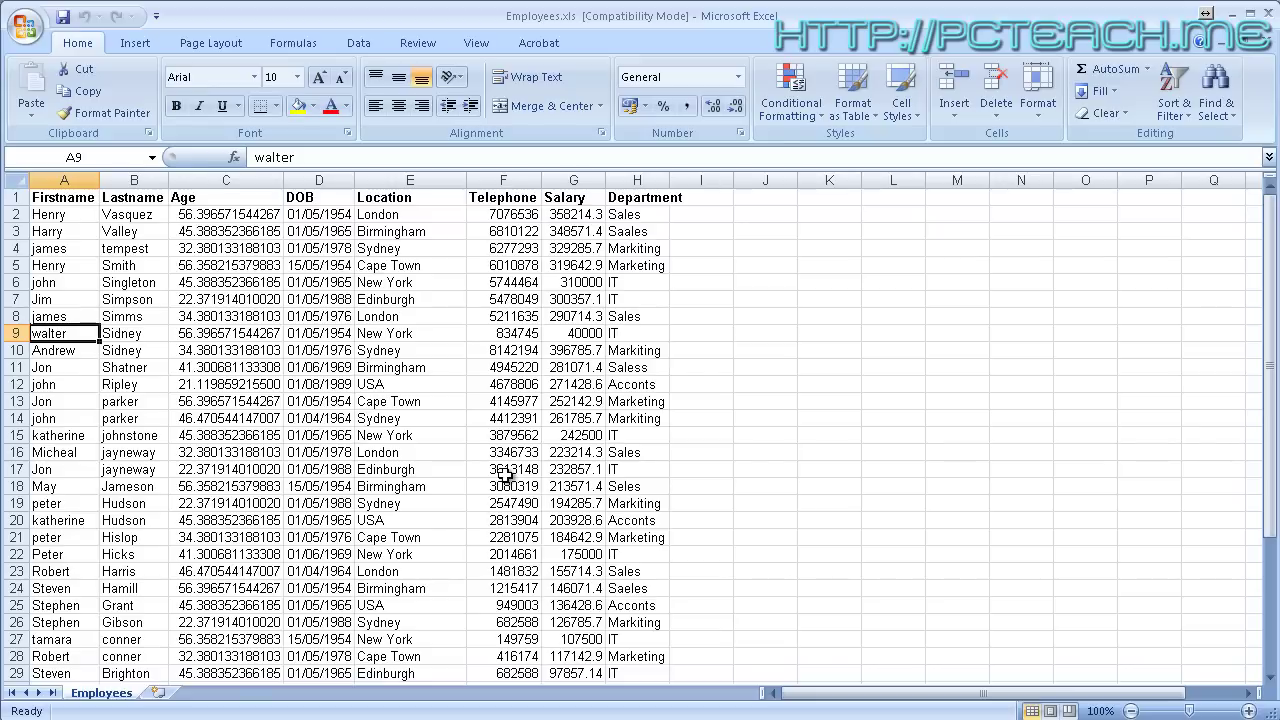
pyautogui.press('Up')
pyautogui.press('Up')
pyautogui.press('Up')
pyautogui.press('Up')
pyautogui.press('Up')
pyautogui.press('Up')
pyautogui.press('Up')
pyautogui.press('Up')
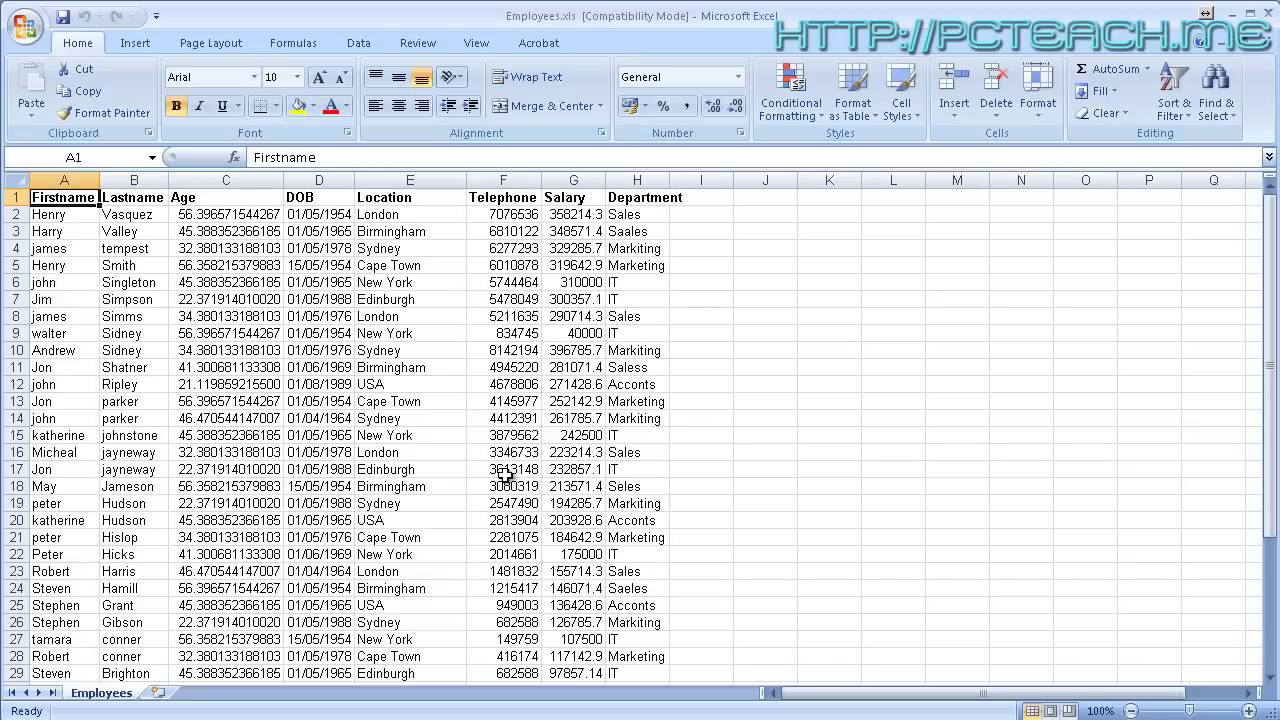
# - Jump to the table's edges: the Department header, row 40, and back to A1
pyautogui.hotkey('ctrl', 'Right')
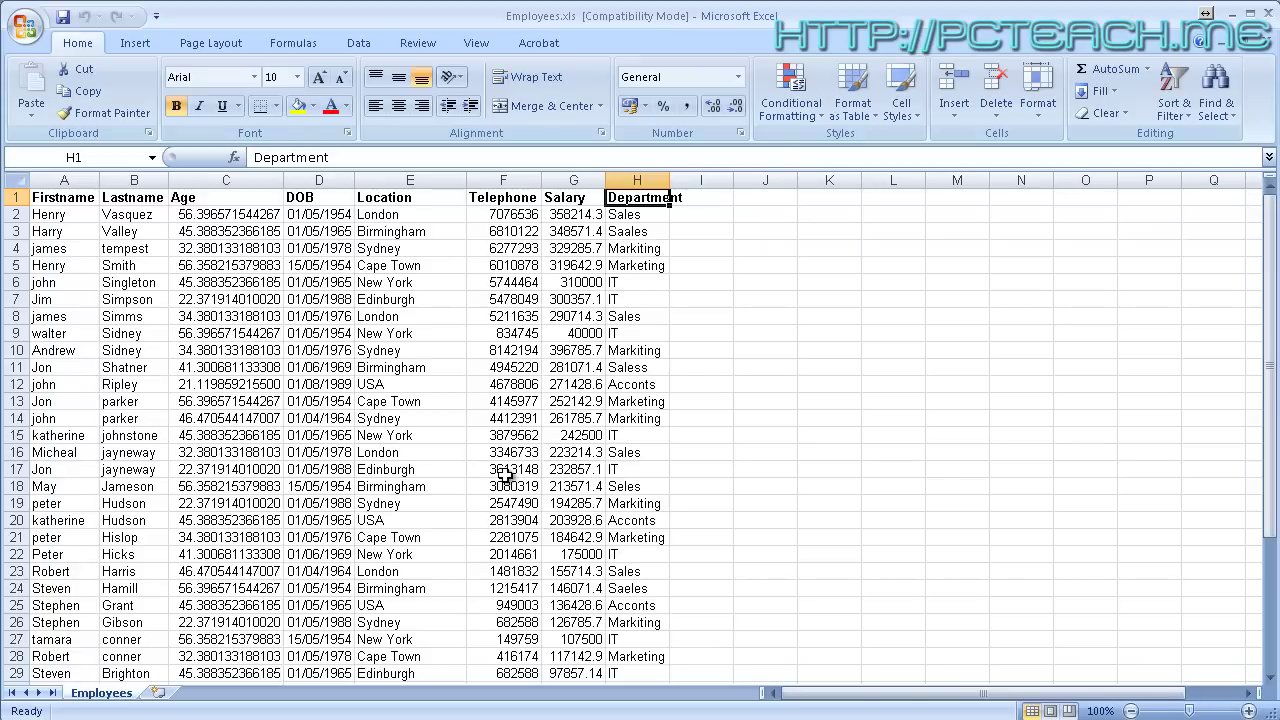
pyautogui.hotkey('ctrl', 'Down')
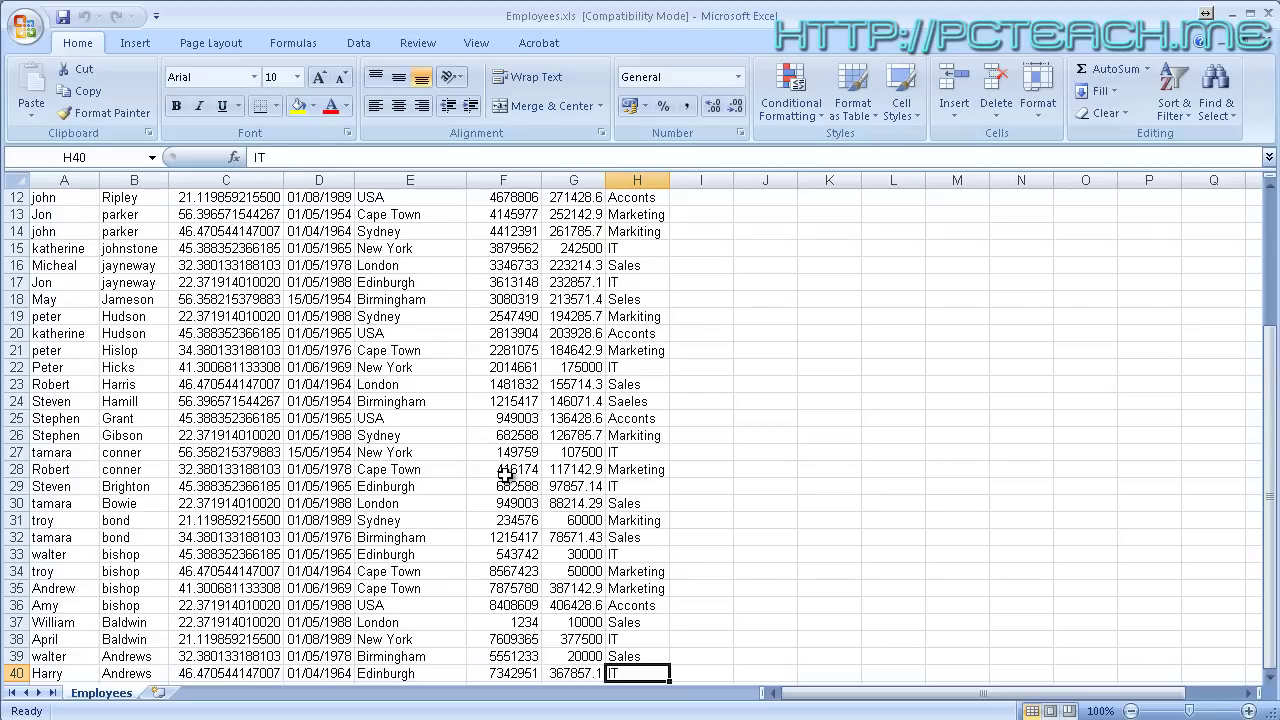
pyautogui.hotkey('ctrl', 'Up')
pyautogui.hotkey('ctrl', 'Left')
pyautogui.hotkey('ctrl', 'Down')
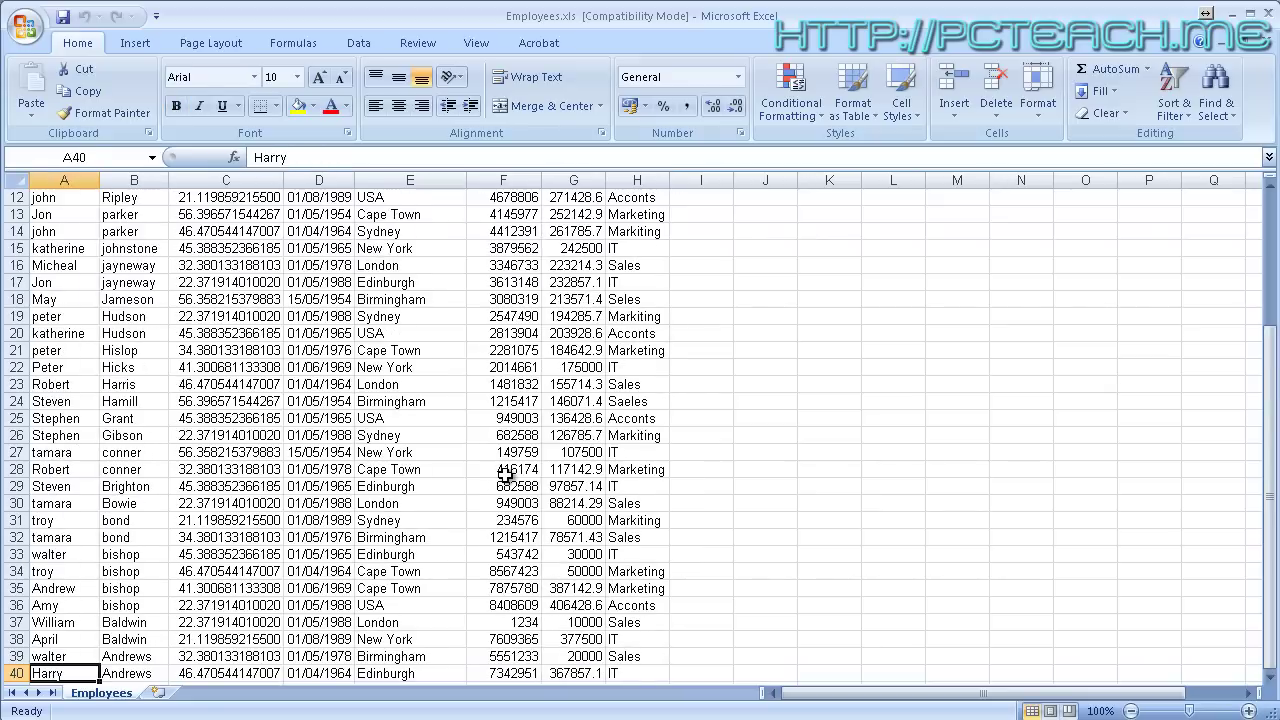
pyautogui.hotkey('ctrl', 'Up')
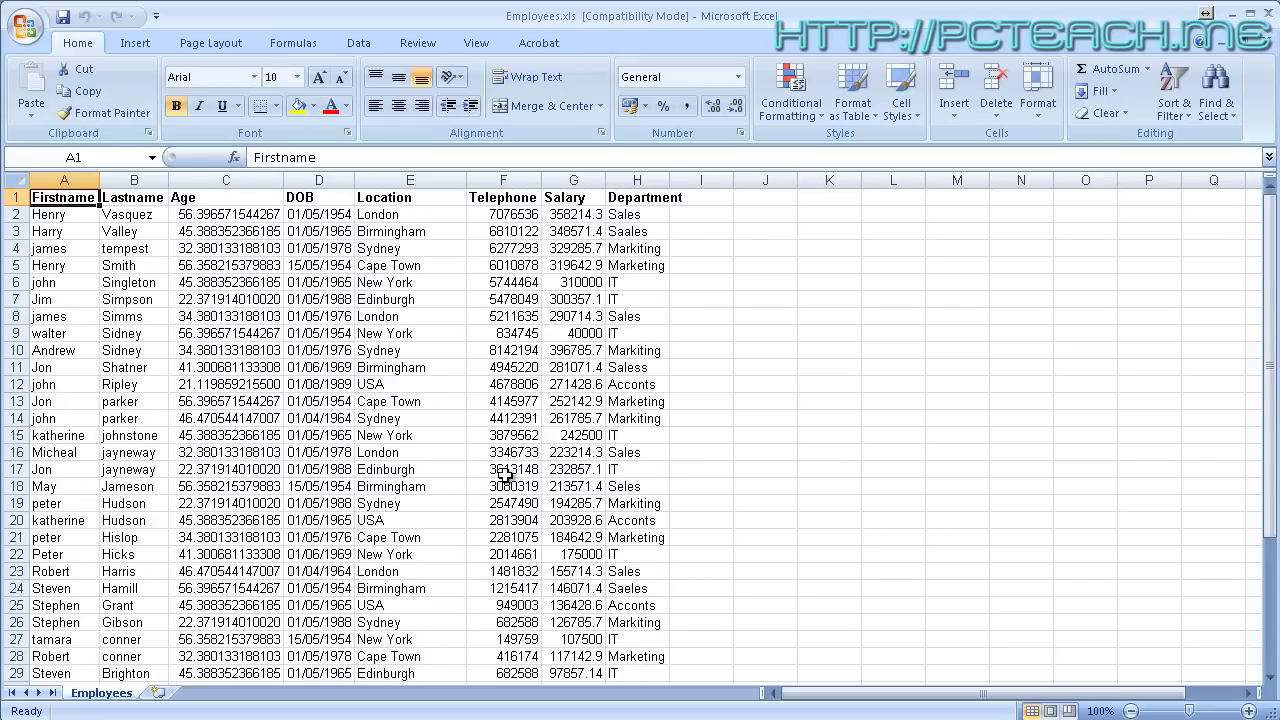
# - Move along row 1 past the Telephone heading and beyond the table
pyautogui.press('Down')
pyautogui.press('Up')
pyautogui.press('Right')
pyautogui.press('Right')
pyautogui.press('Right')
pyautogui.press('Right')
pyautogui.press('Right')
pyautogui.press('Right')
pyautogui.press('Right')
pyautogui.press('Right')
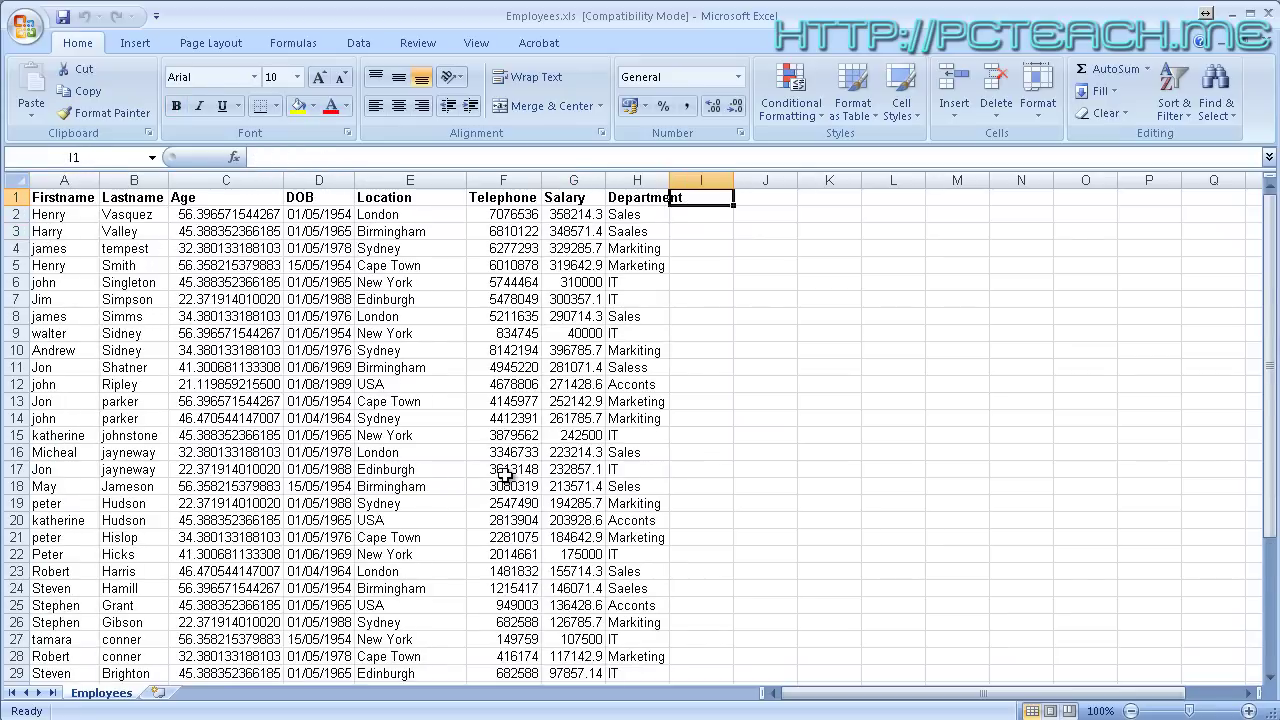
pyautogui.press('Right')
pyautogui.press('Right')
pyautogui.press('Right')
pyautogui.press('Right')
# - Enter the word hello in empty cell L1
pyautogui.press('Left')
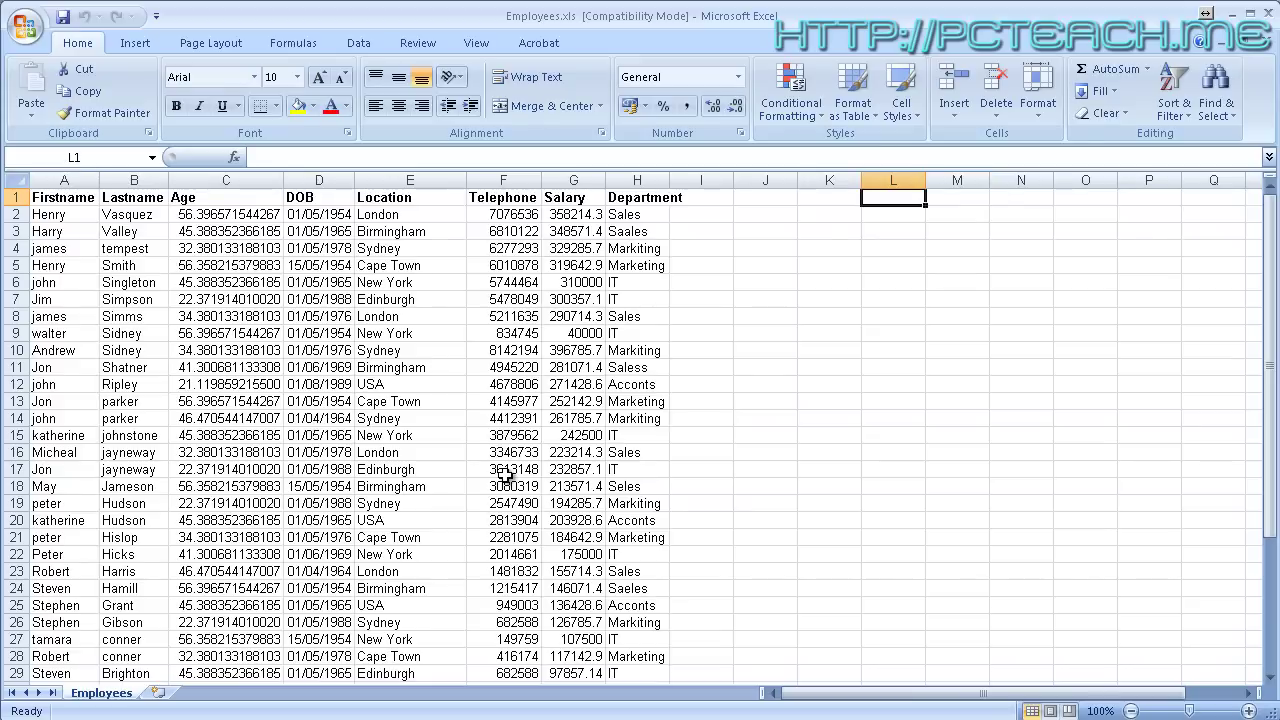
pyautogui.write('hello')
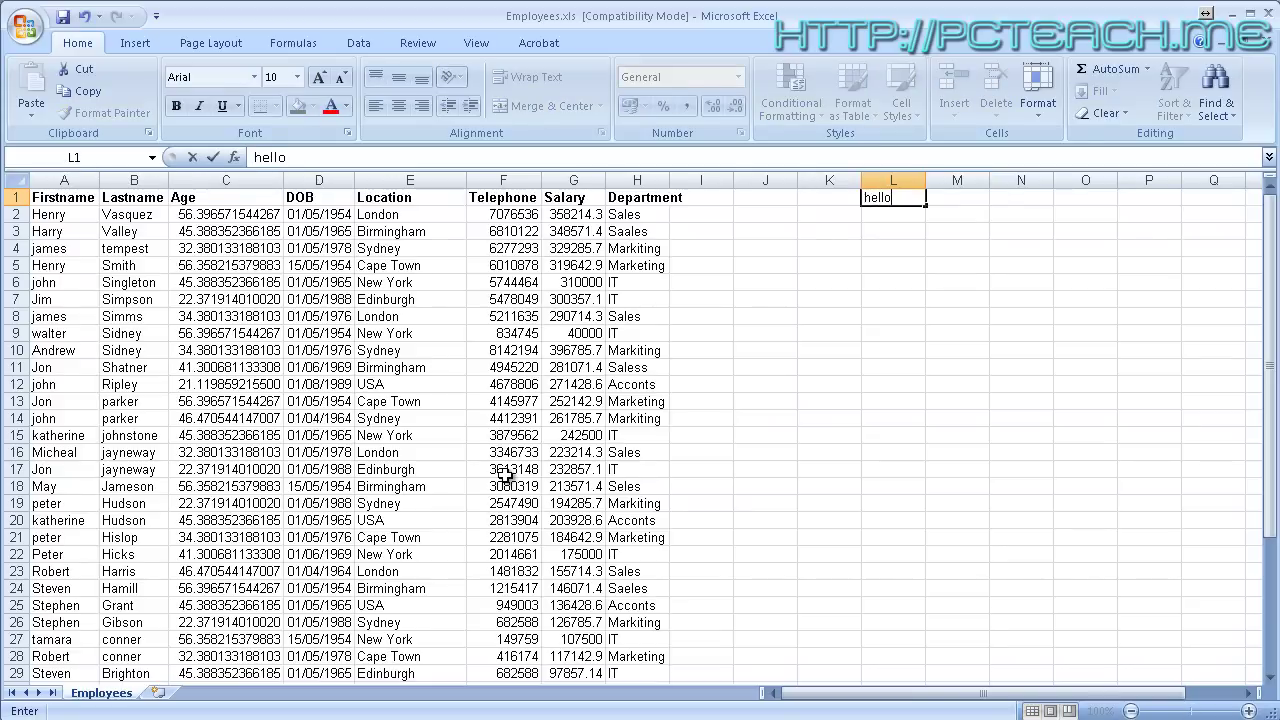
pyautogui.press('Return')
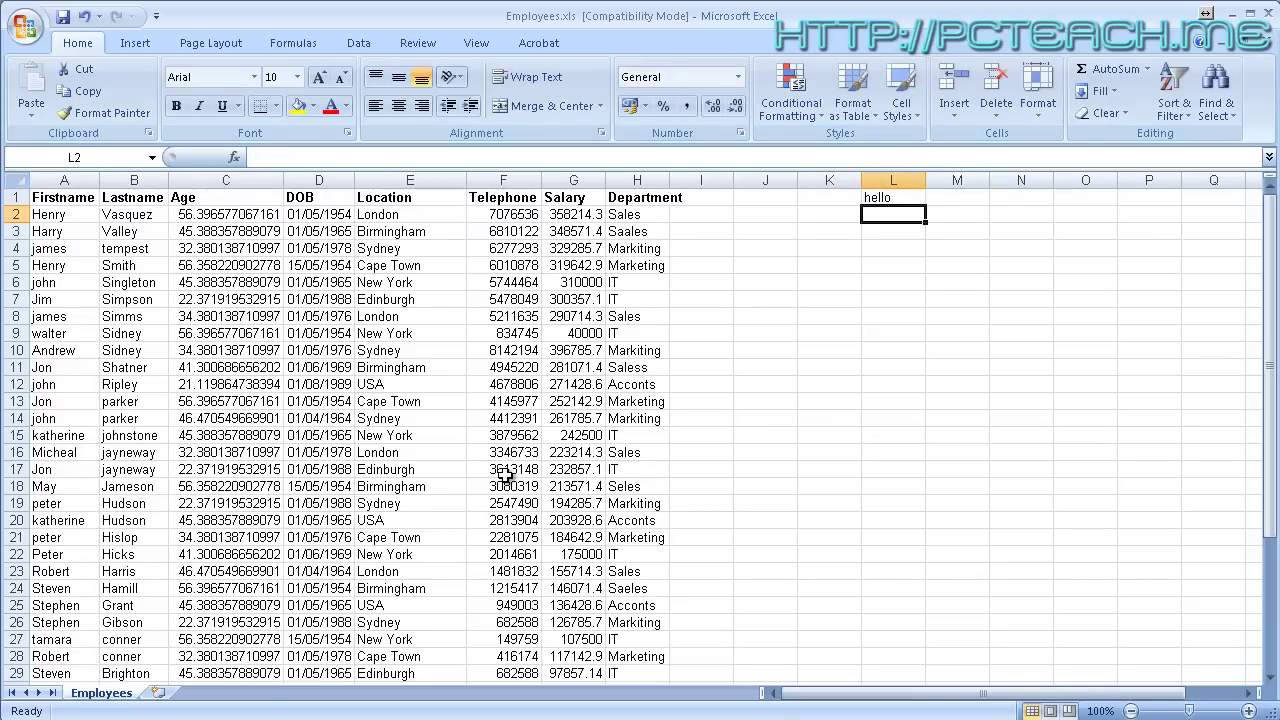
# - Jump between A1, the Department header in H1, and hello in L1 with Ctrl+arrows
pyautogui.press('Up')
pyautogui.press('Left')
pyautogui.press('Left')
pyautogui.press('Left')
pyautogui.press('Left')
pyautogui.press('Left')
pyautogui.press('Left')
pyautogui.press('Left')
pyautogui.press('Left')
pyautogui.press('Left')
pyautogui.press('Left')
pyautogui.press('Left')
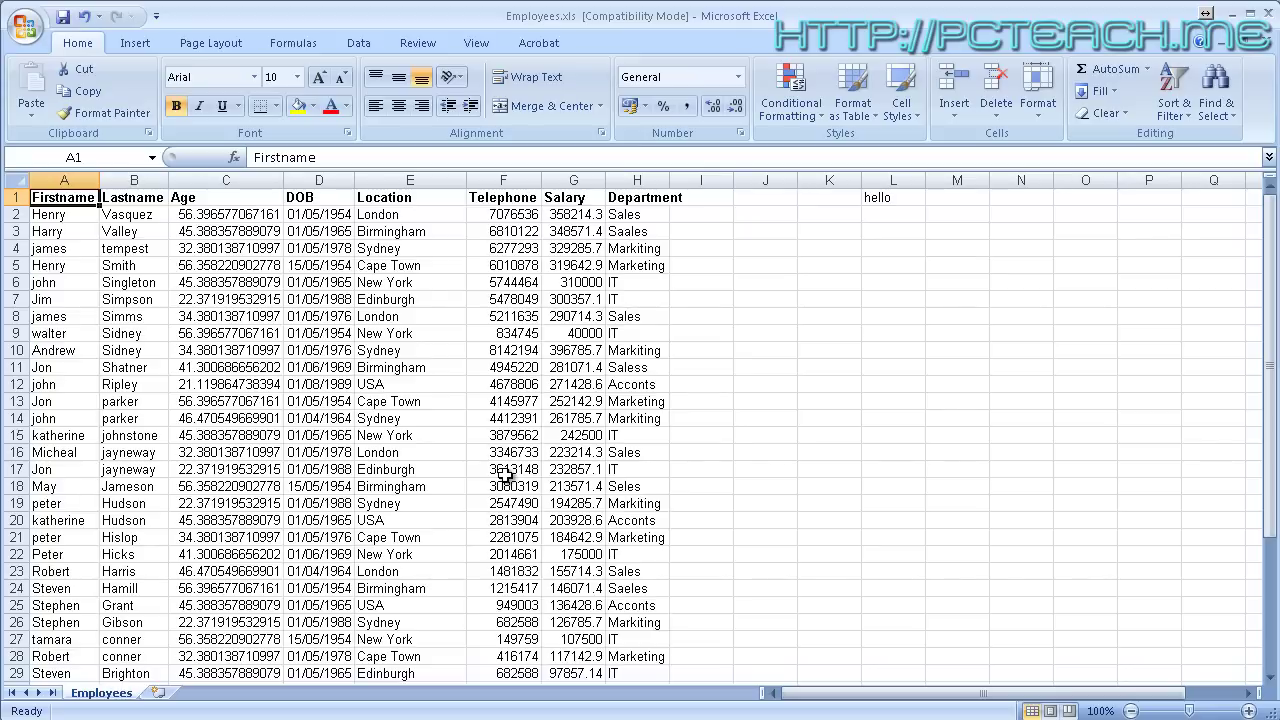
pyautogui.hotkey('ctrl', 'Right')
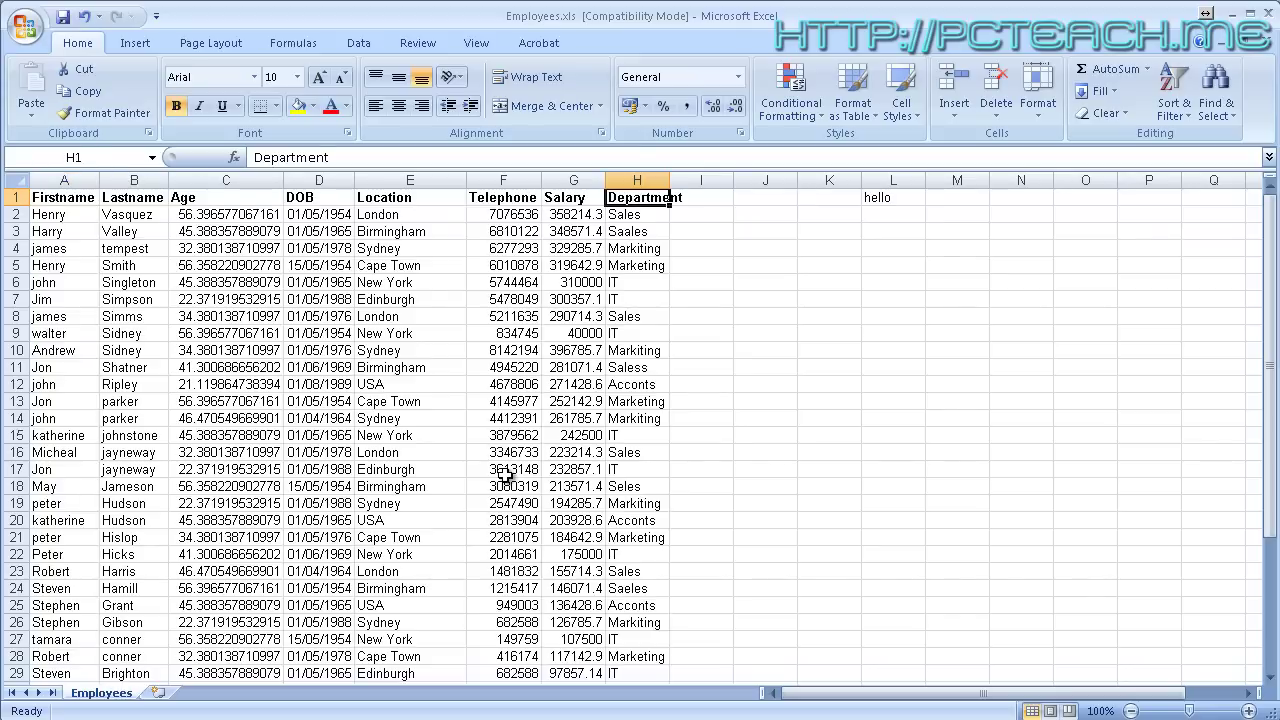
pyautogui.hotkey('ctrl', 'Right')
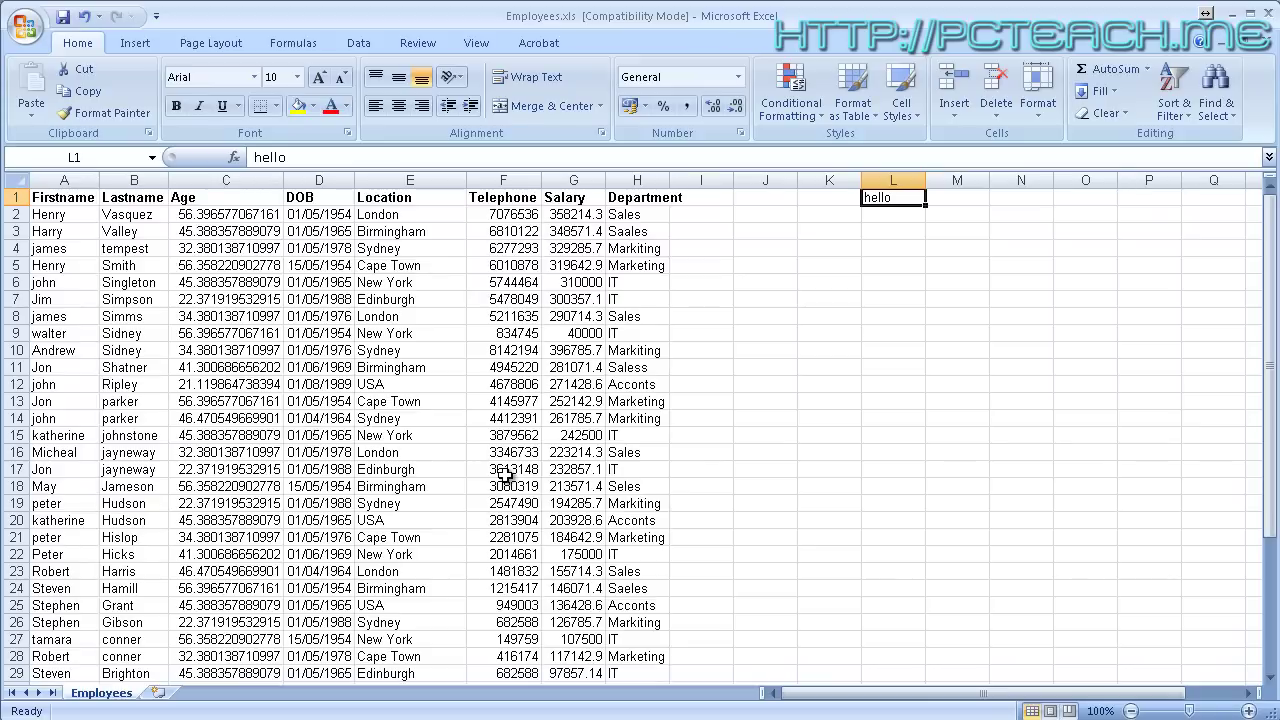
pyautogui.hotkey('ctrl', 'Left')
pyautogui.hotkey('ctrl', 'Left')
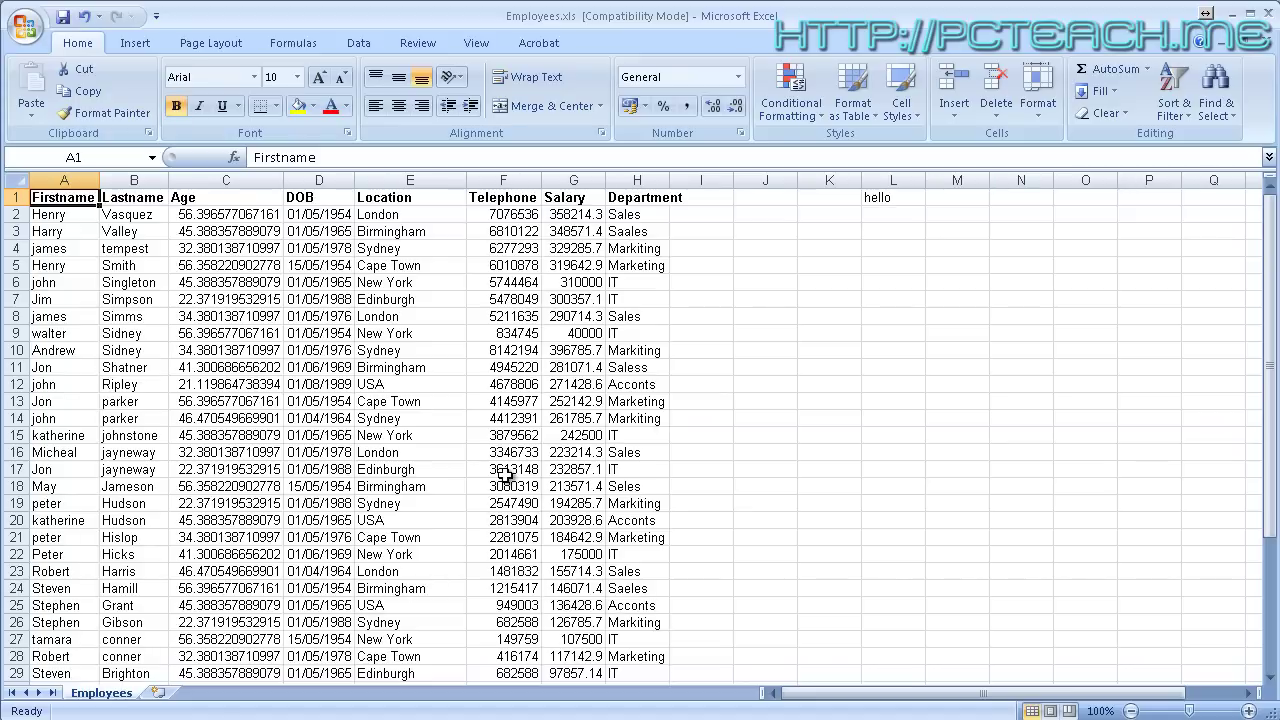
# - Jump between row 40, the top of the table, and the sheet's last row, 65536
pyautogui.hotkey('ctrl', 'Down')
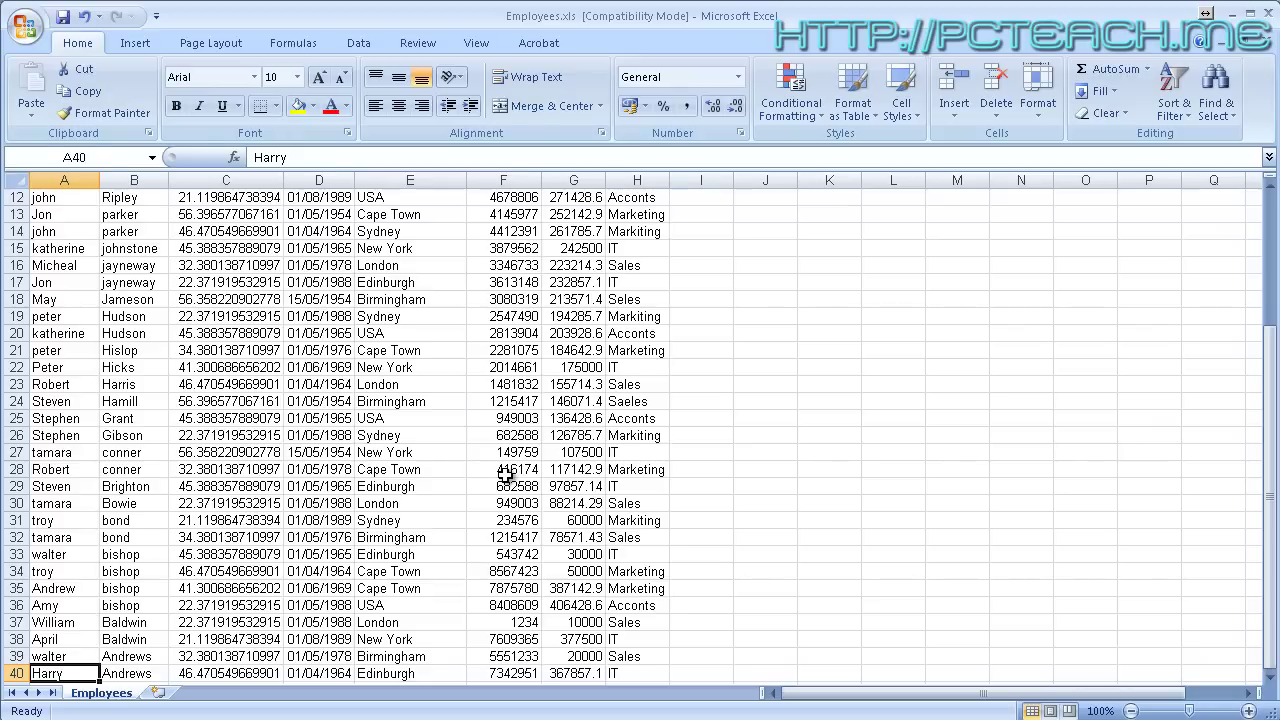
pyautogui.hotkey('ctrl', 'Down')
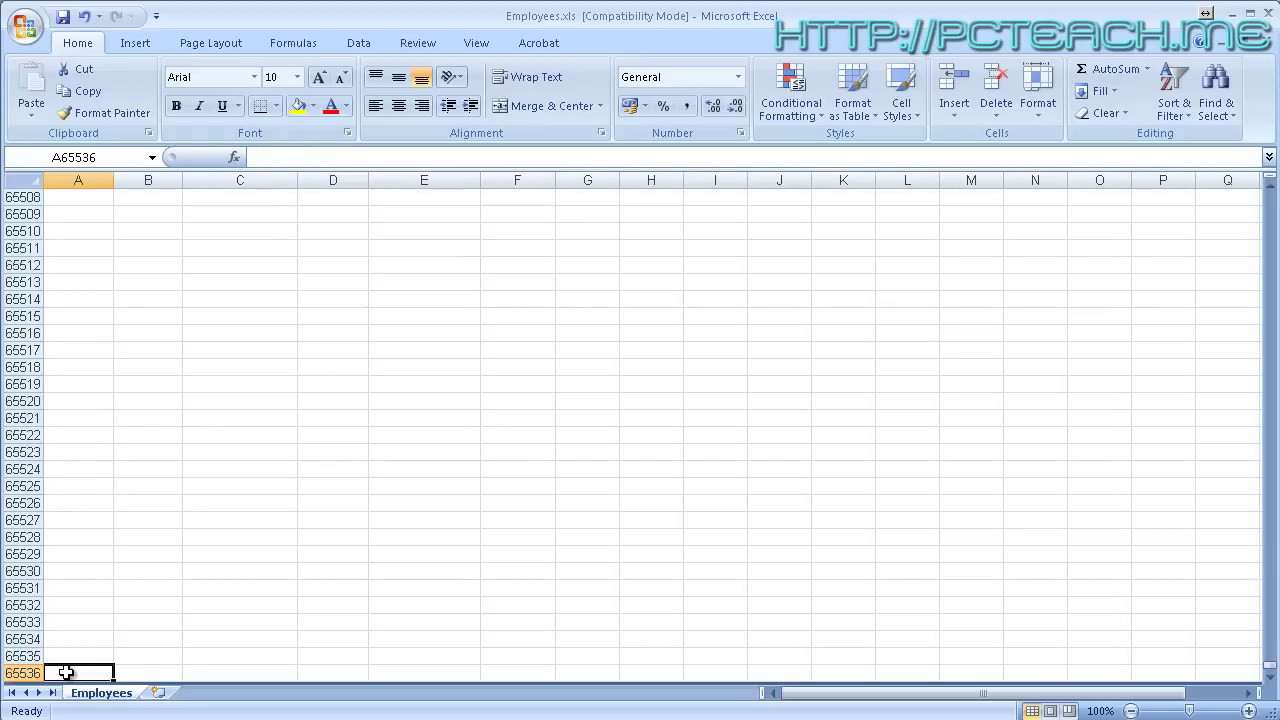
pyautogui.hotkey('ctrl', 'Up')
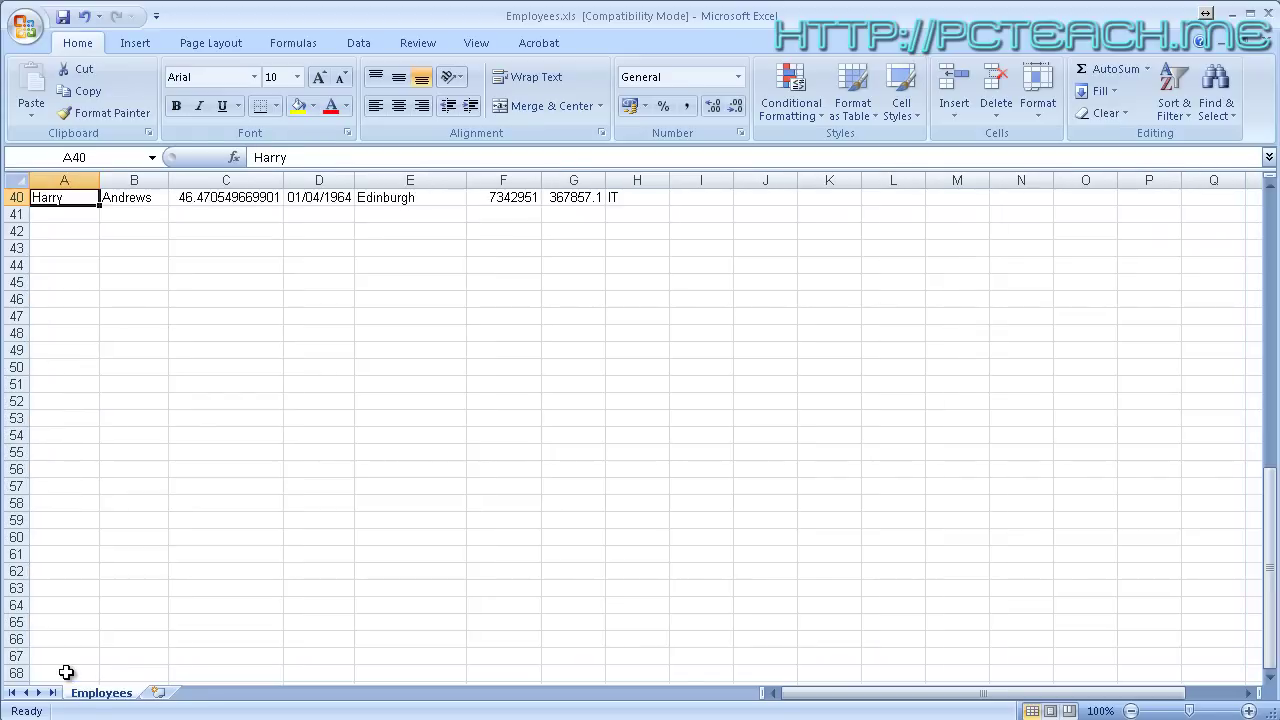
pyautogui.hotkey('ctrl', 'Up')
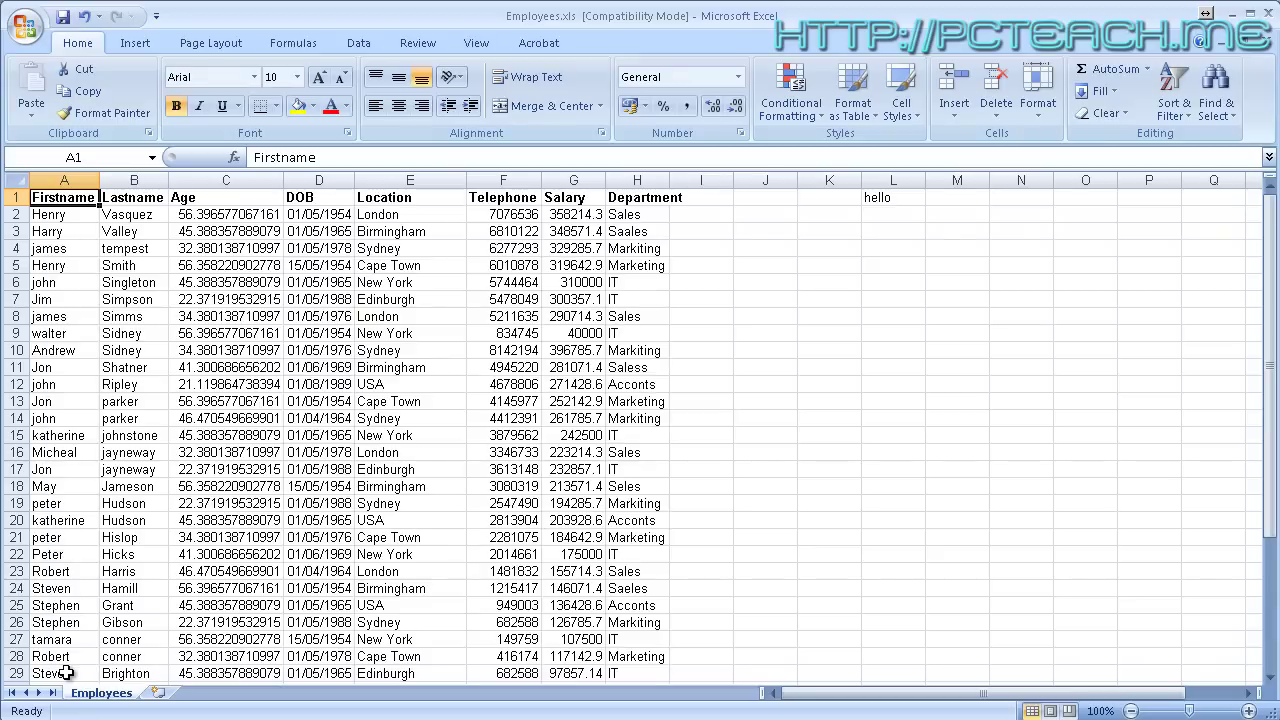
pyautogui.hotkey('ctrl', 'Down')
pyautogui.hotkey('ctrl', 'Down')
# - Enter hello in cell A65527 near the bottom of the sheet
pyautogui.press('Up')
pyautogui.press('Up')
pyautogui.press('Up')
pyautogui.press('Up')
pyautogui.press('Up')
pyautogui.press('Up')
pyautogui.press('Up')
pyautogui.press('Up')
pyautogui.press('Up')
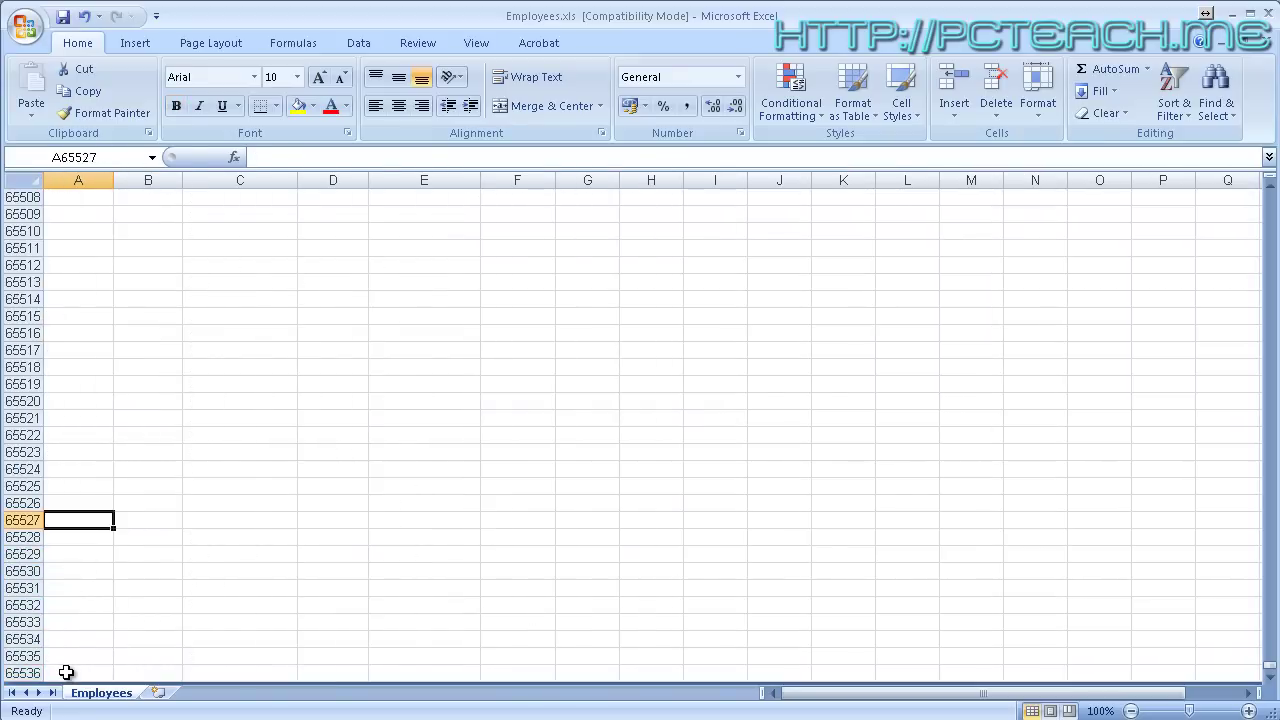
pyautogui.write('hello')
pyautogui.press('Up')
pyautogui.press('Down')
# - Jump between hello, row 40 and A1, then use End Mode to reach the header row's end
pyautogui.hotkey('ctrl', 'Up')
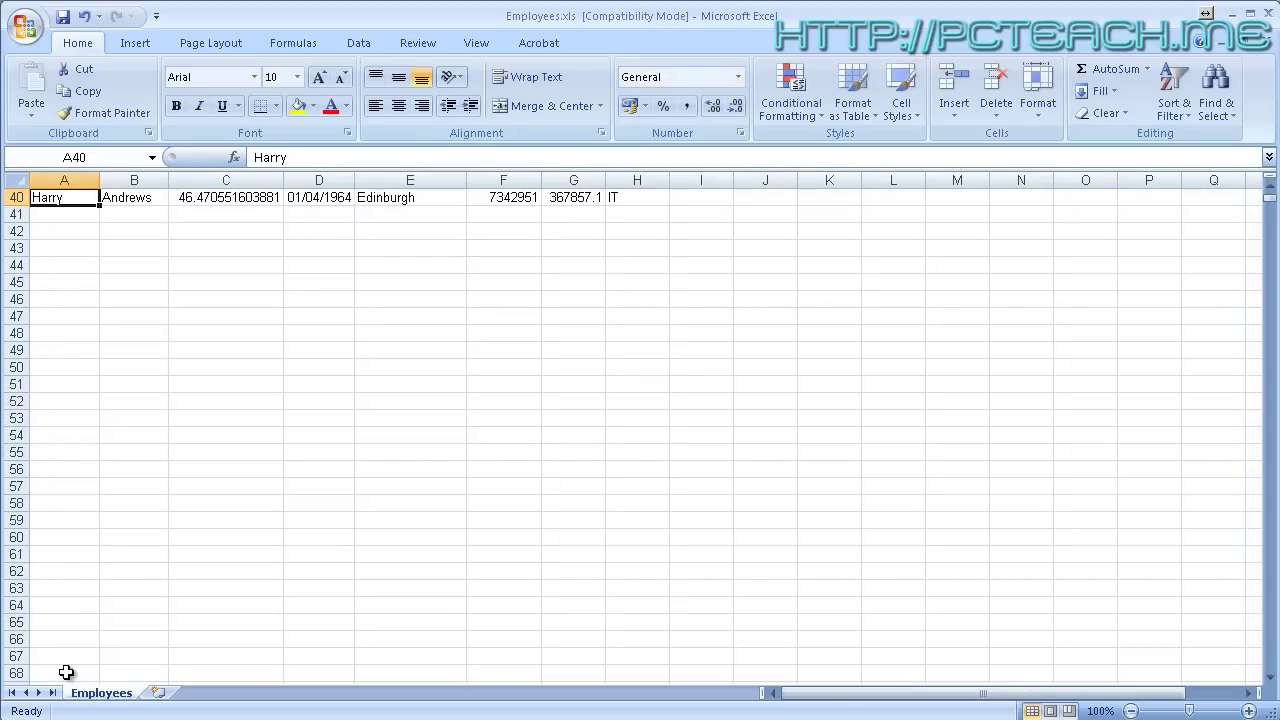
pyautogui.hotkey('ctrl', 'Up')
pyautogui.hotkey('ctrl', 'Down')
pyautogui.hotkey('ctrl', 'Down')
pyautogui.hotkey('ctrl', 'Up')
pyautogui.hotkey('ctrl', 'Down')
pyautogui.hotkey('ctrl', 'Down')
pyautogui.hotkey('ctrl', 'Up')
pyautogui.hotkey('ctrl', 'Up')
pyautogui.press('Up')
pyautogui.hotkey('ctrl', 'Up')
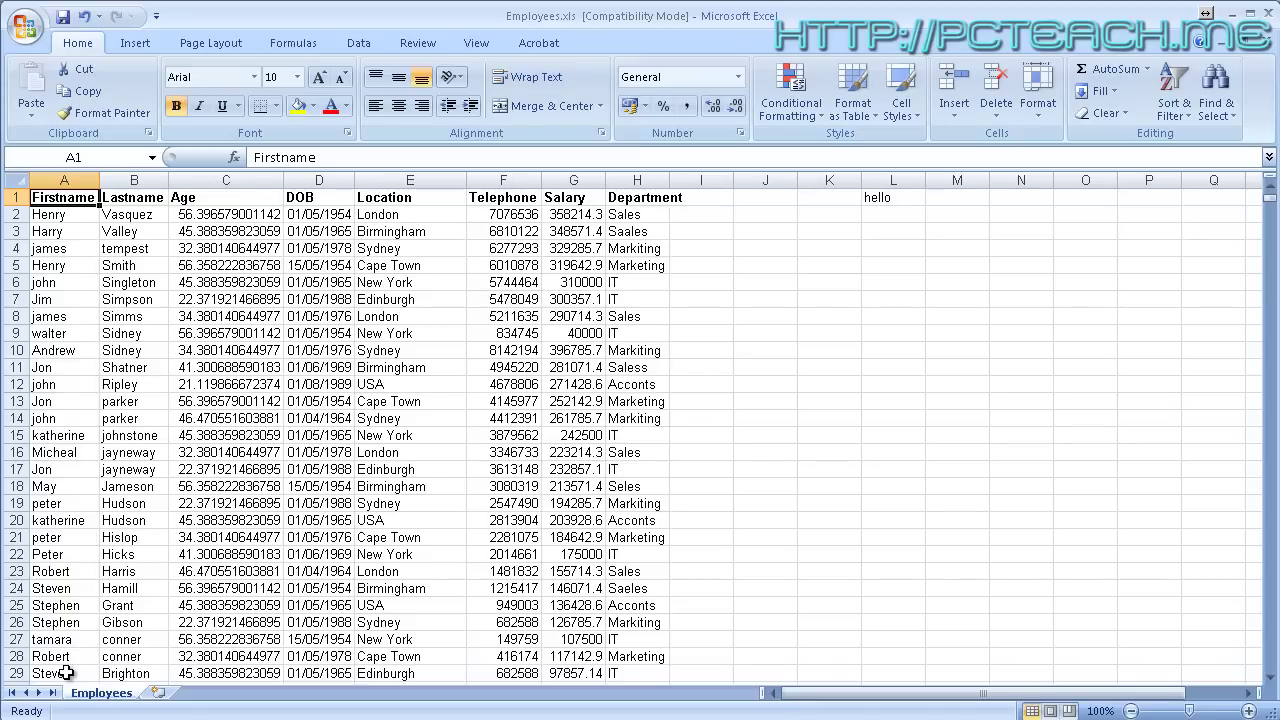
pyautogui.press('End')
pyautogui.press('Right')
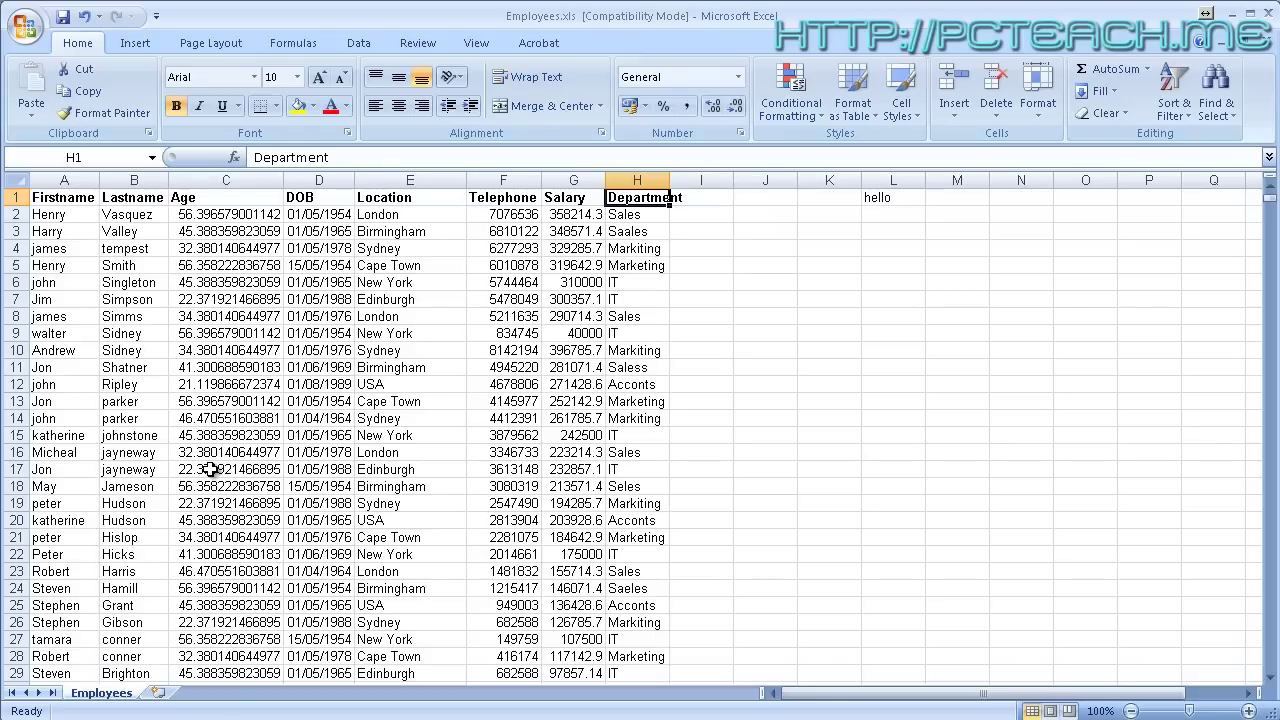
# - From A1, use End Mode to jump to the Department header and back to Firstname
pyautogui.hotkey('ctrl', 'Home')
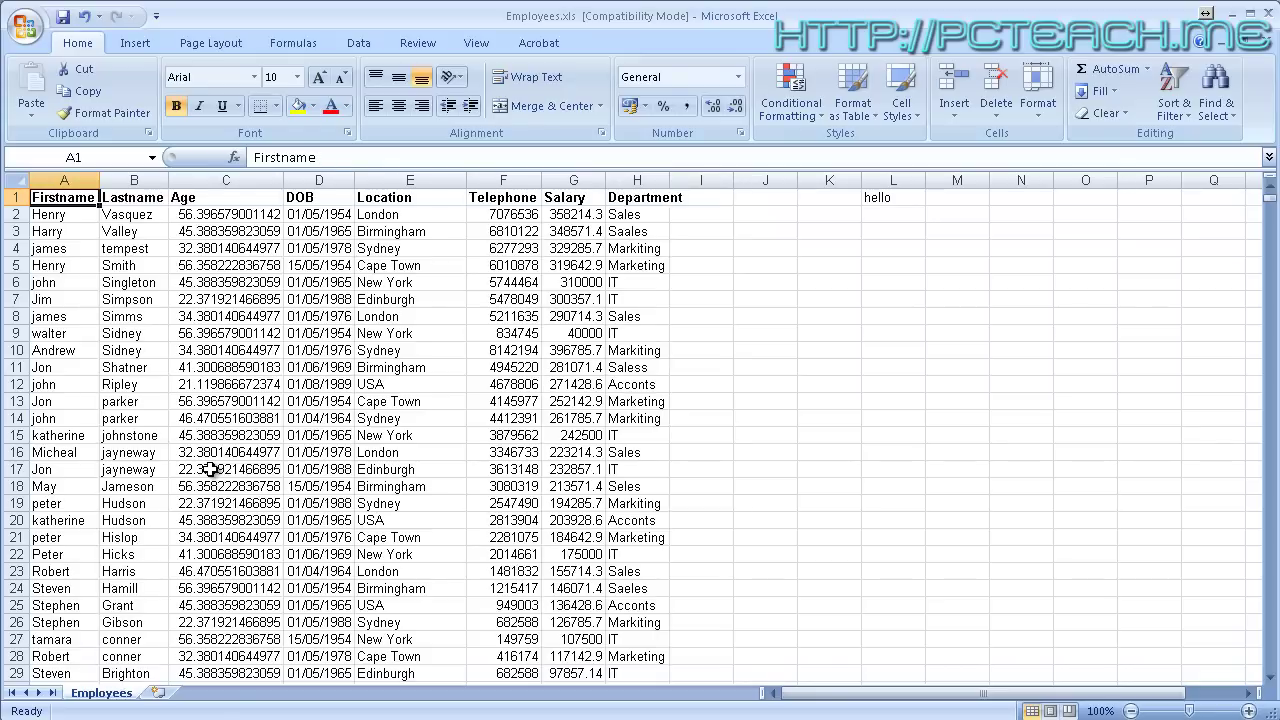
pyautogui.press('End')
pyautogui.press('Right')
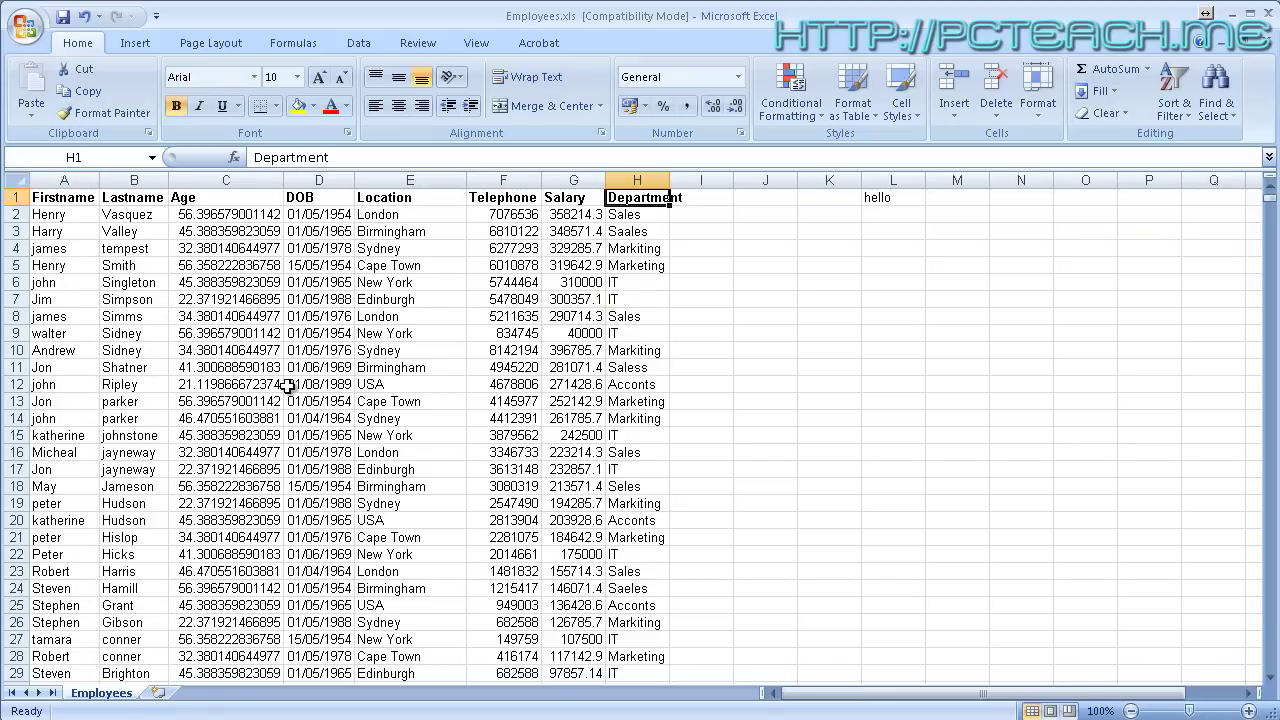
pyautogui.press('Home')
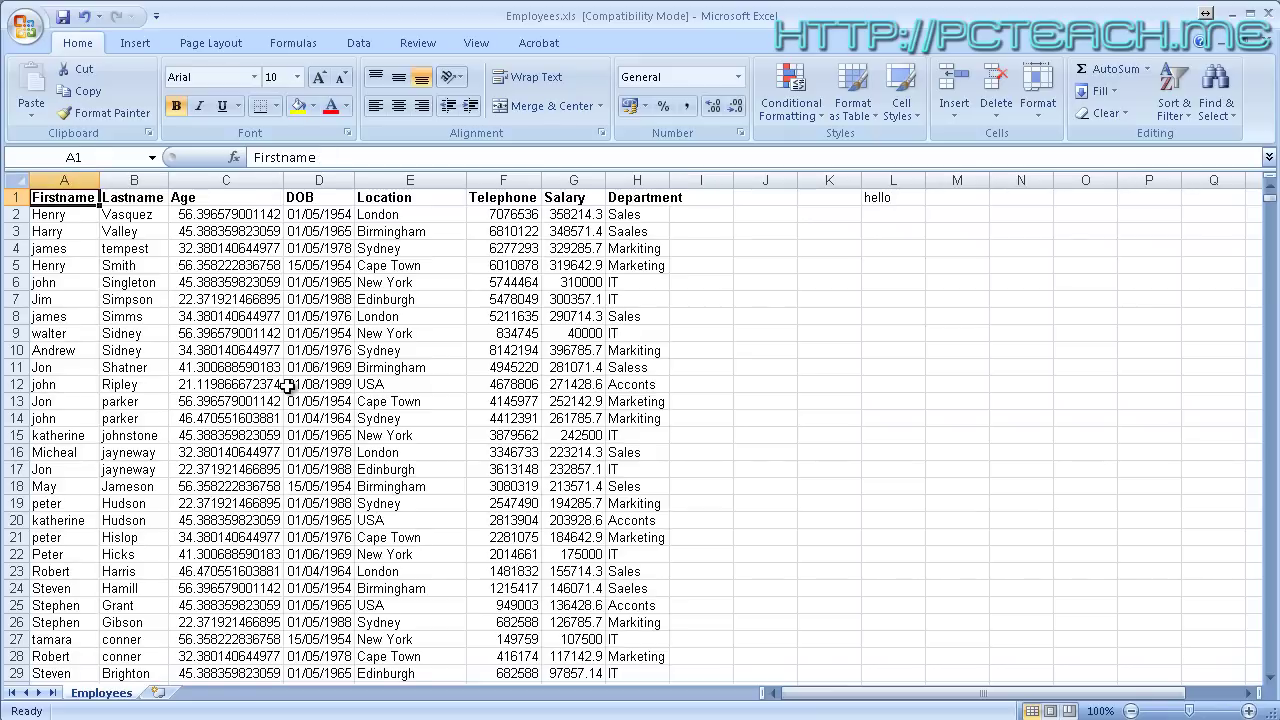
# - Jump to the last used cell, top of column L and A1, ending at IV65527
pyautogui.hotkey('ctrl', 'End')
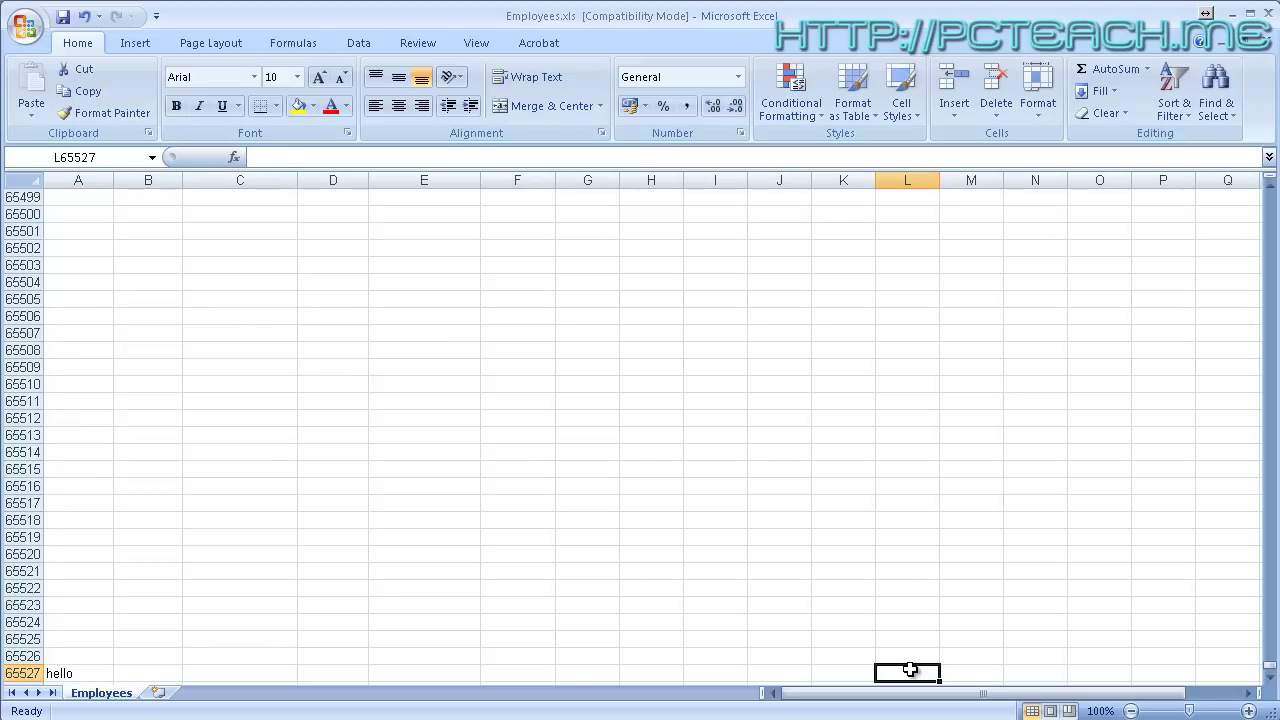
pyautogui.hotkey('ctrl', 'Up')
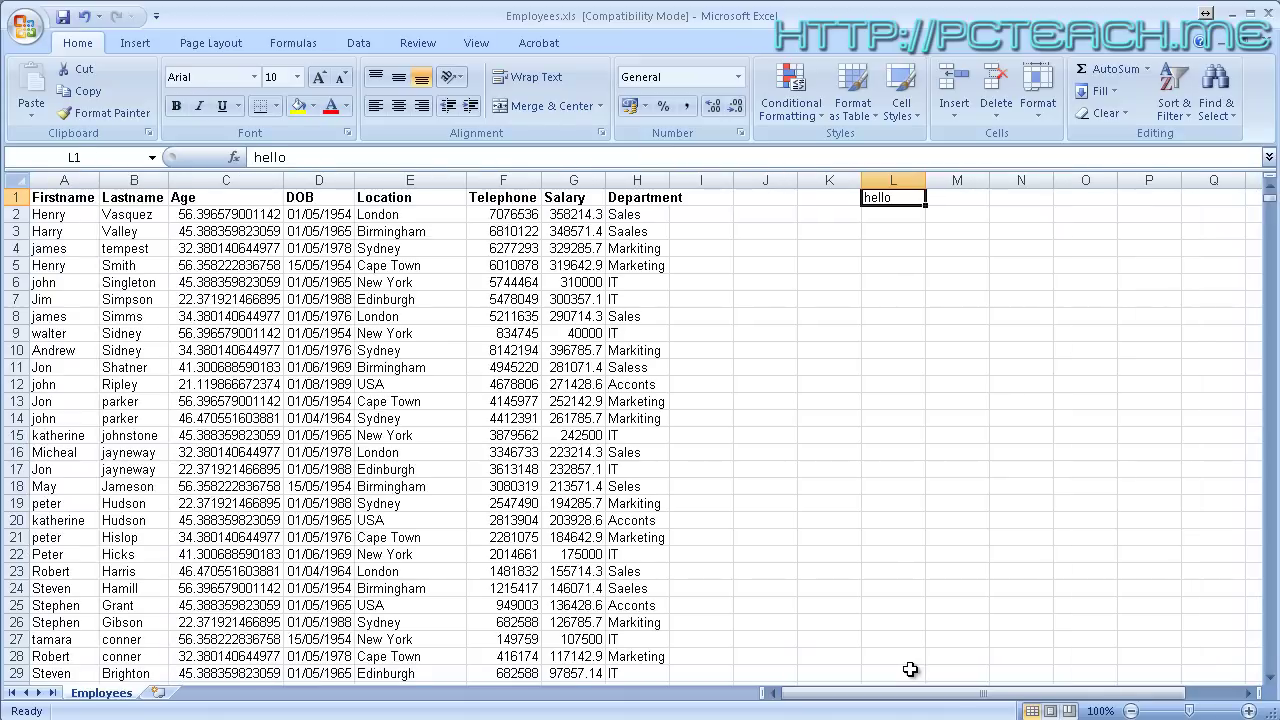
pyautogui.hotkey('ctrl', 'Home')
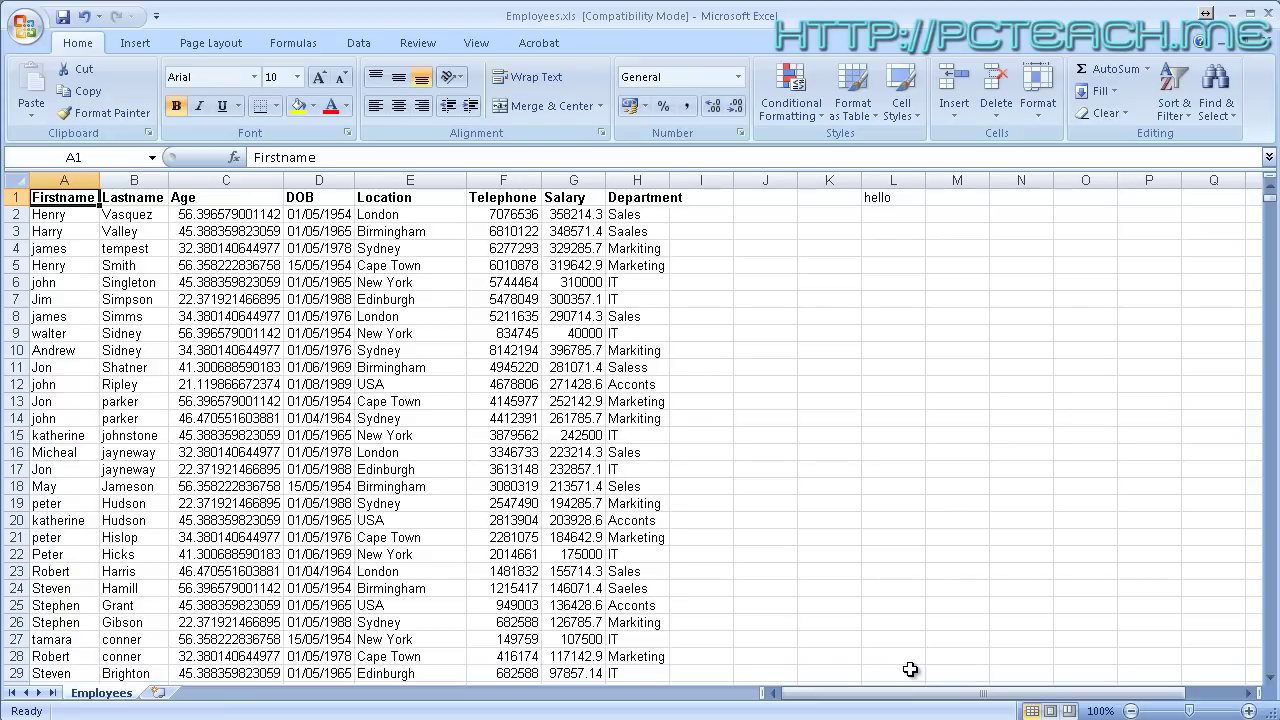
pyautogui.hotkey('ctrl', 'End')
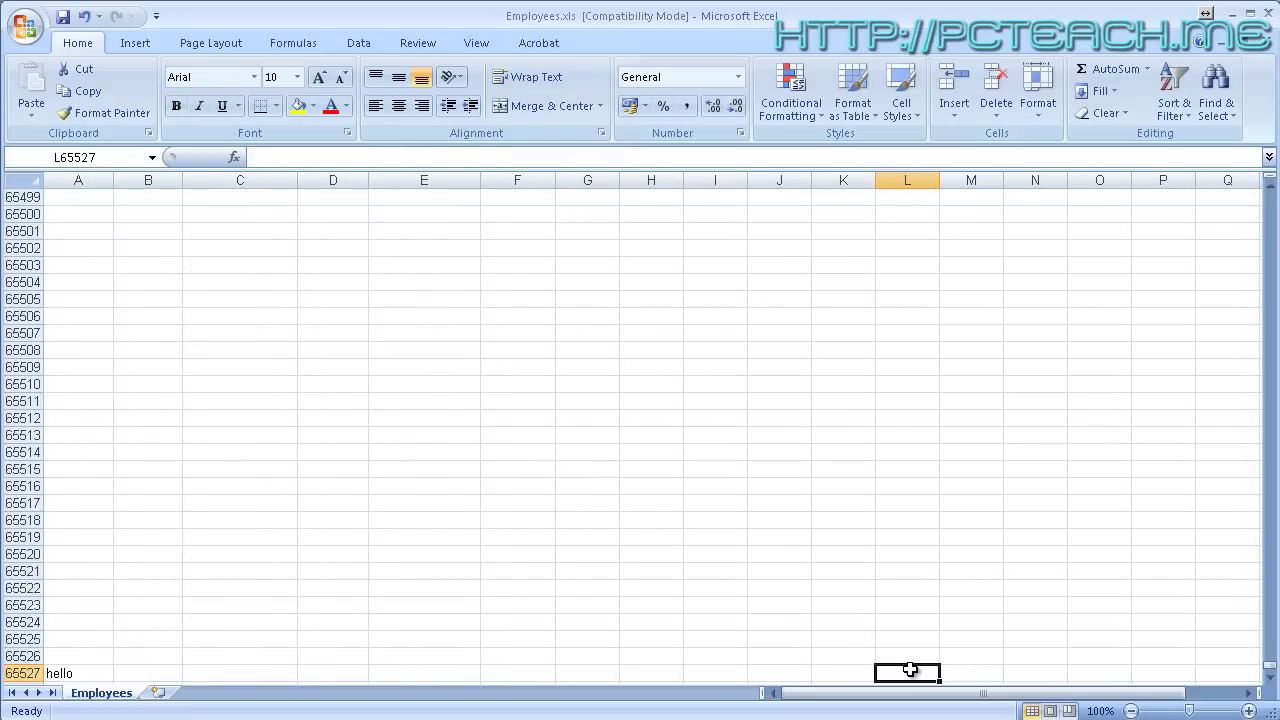
pyautogui.hotkey('ctrl', 'Right')
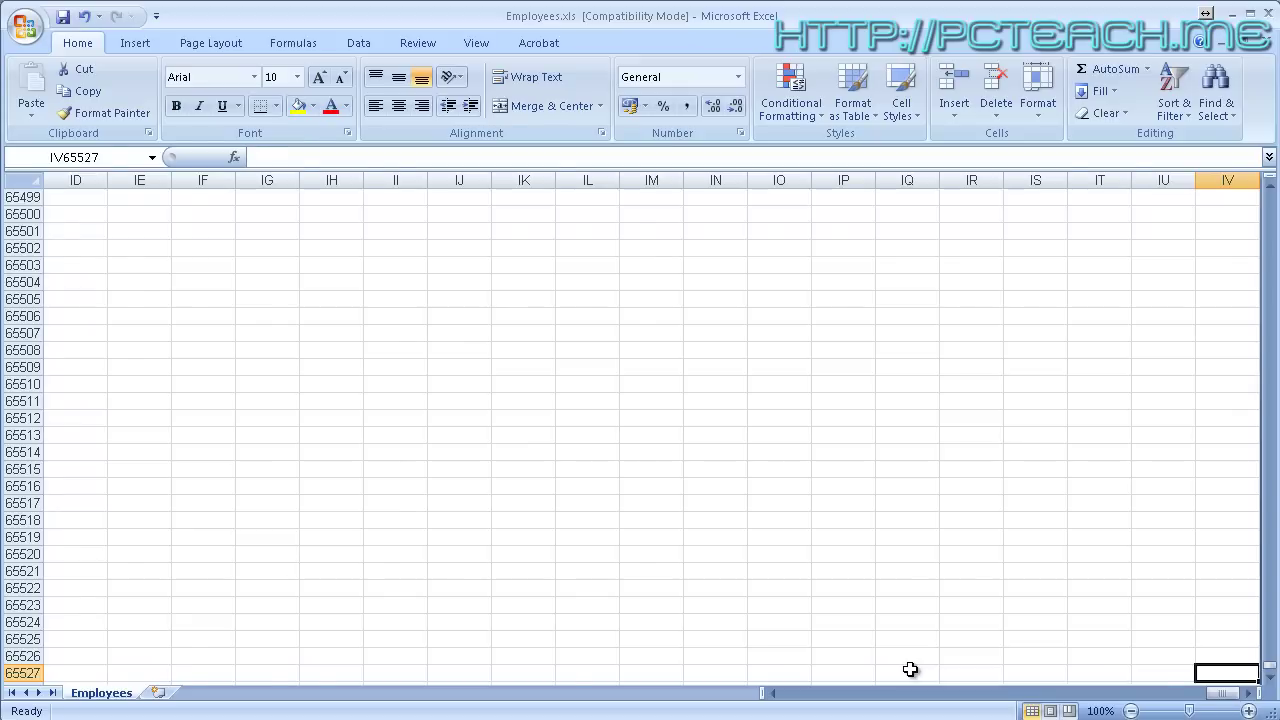
# - Jump between A1 and last used cell L65527, then bring up the Go To dialog
pyautogui.hotkey('ctrl', 'Home')
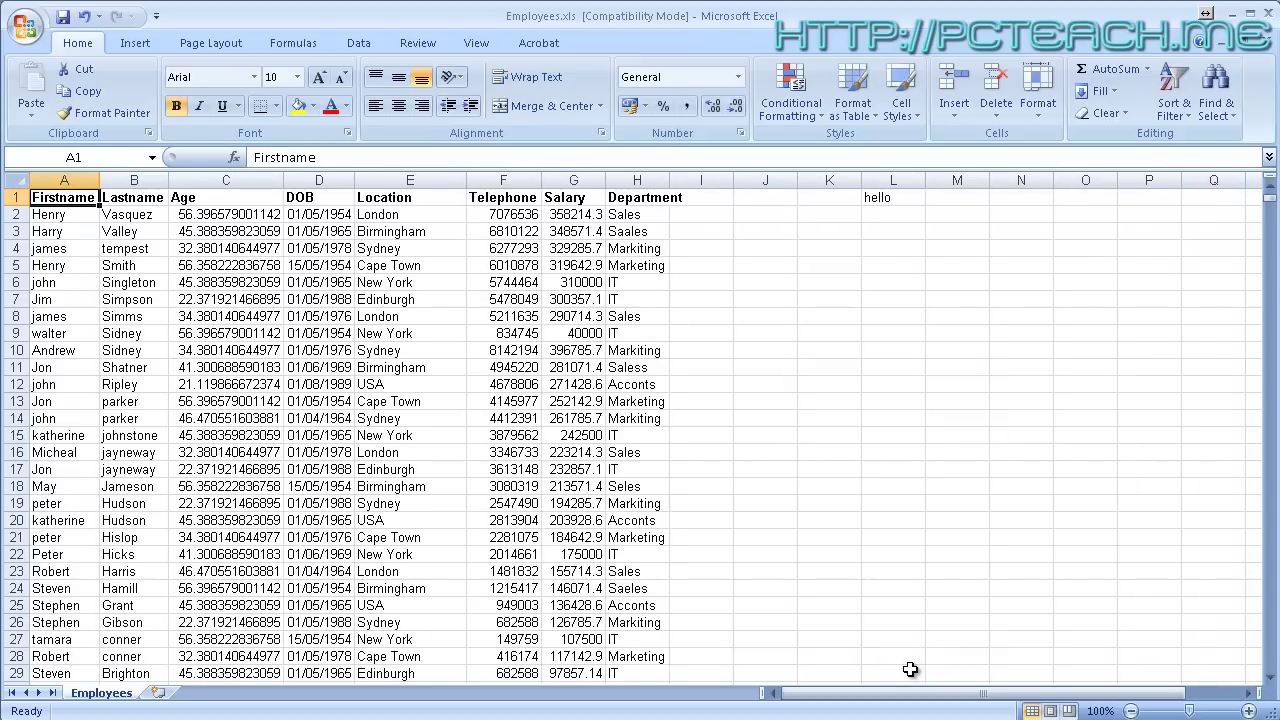
pyautogui.hotkey('ctrl', 'End')
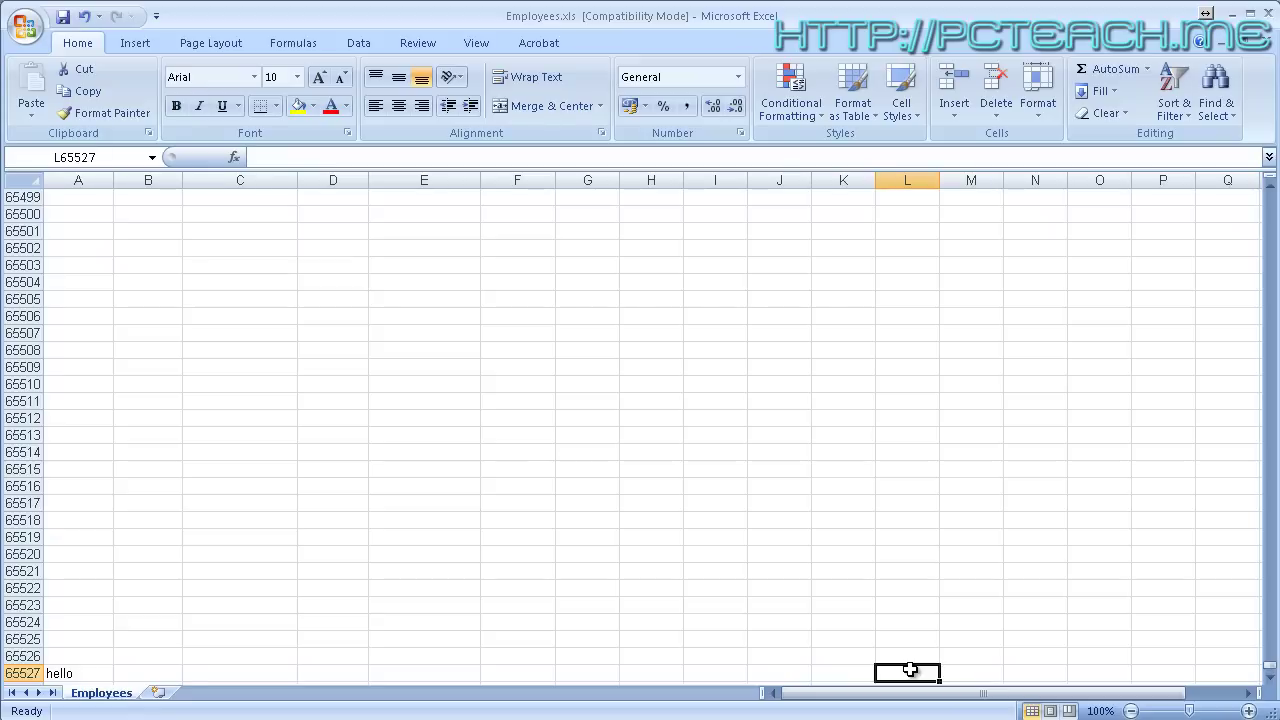
pyautogui.press('Home')
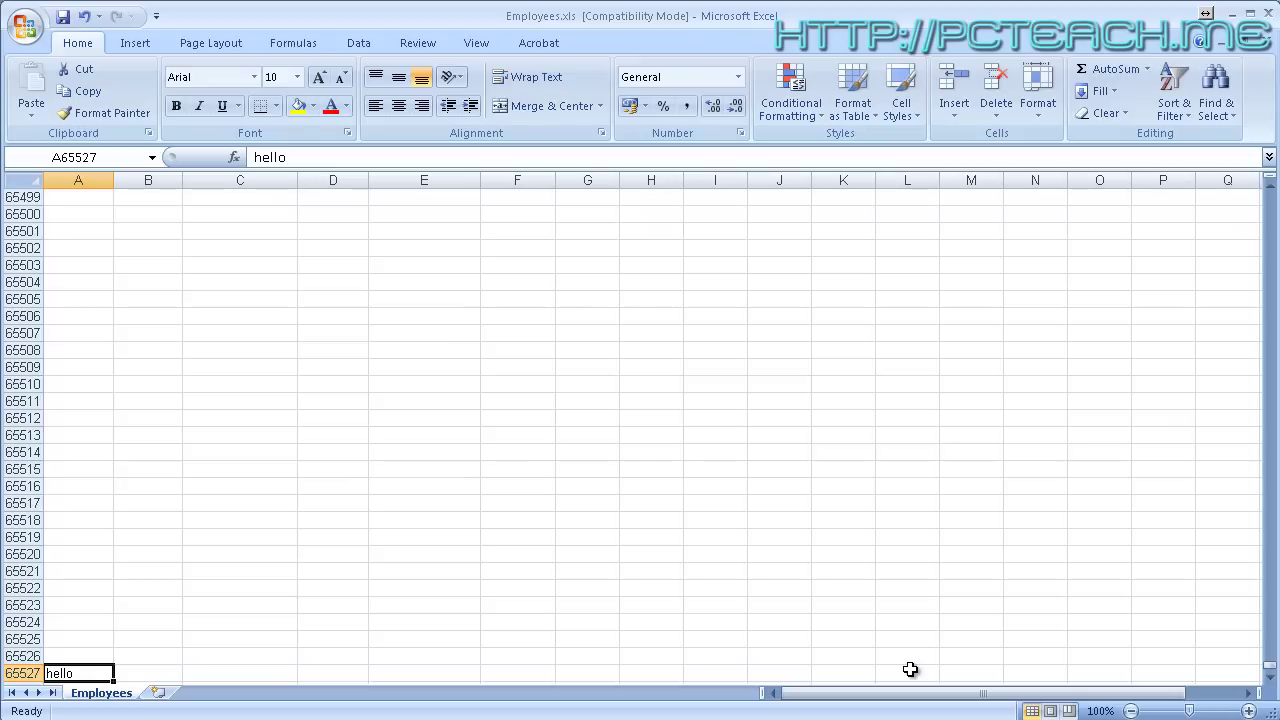
pyautogui.hotkey('ctrl', 'Home')
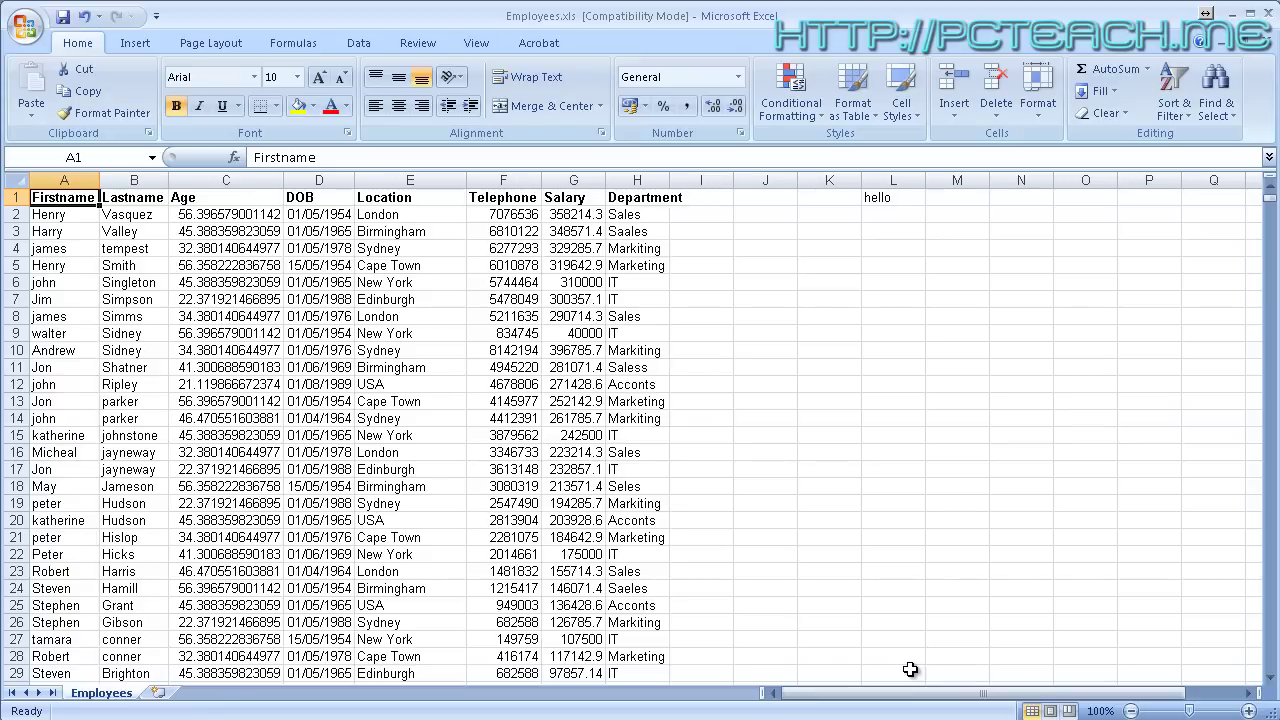
pyautogui.hotkey('ctrl', 'g')
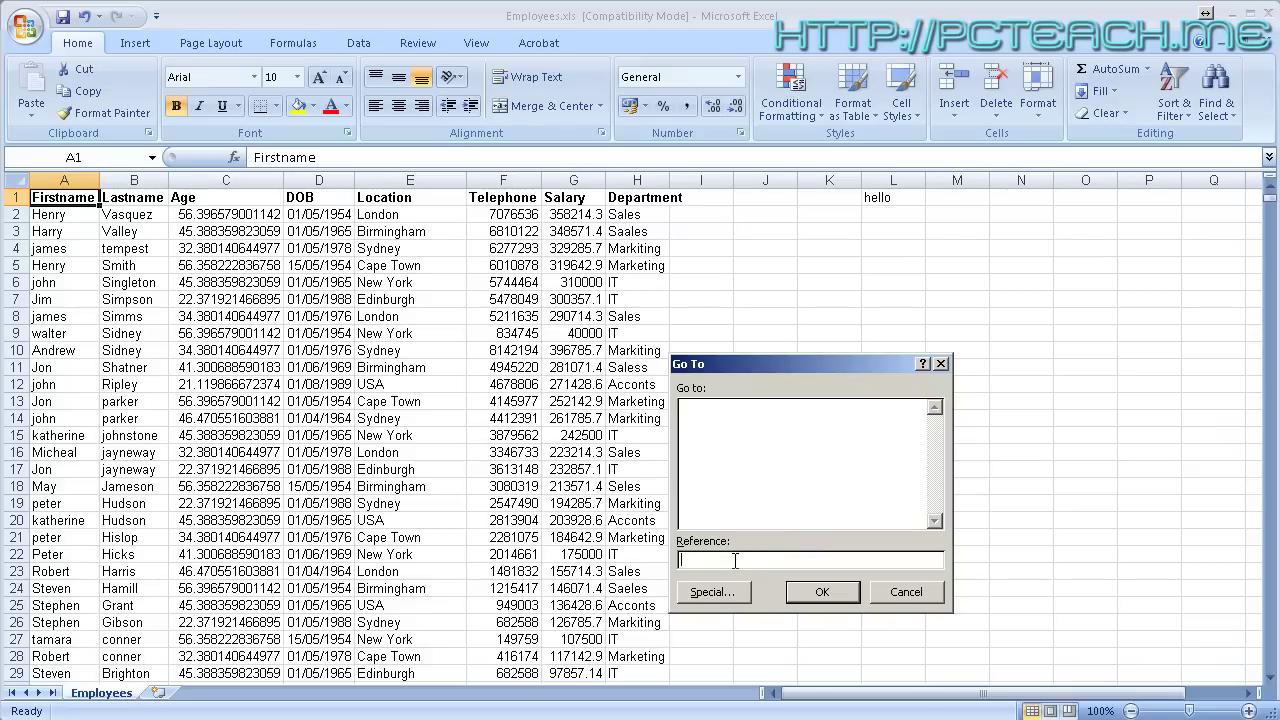
# - Go to cell J55 by entering j55 as the reference
pyautogui.write('j55')
pyautogui.click(812, 596)
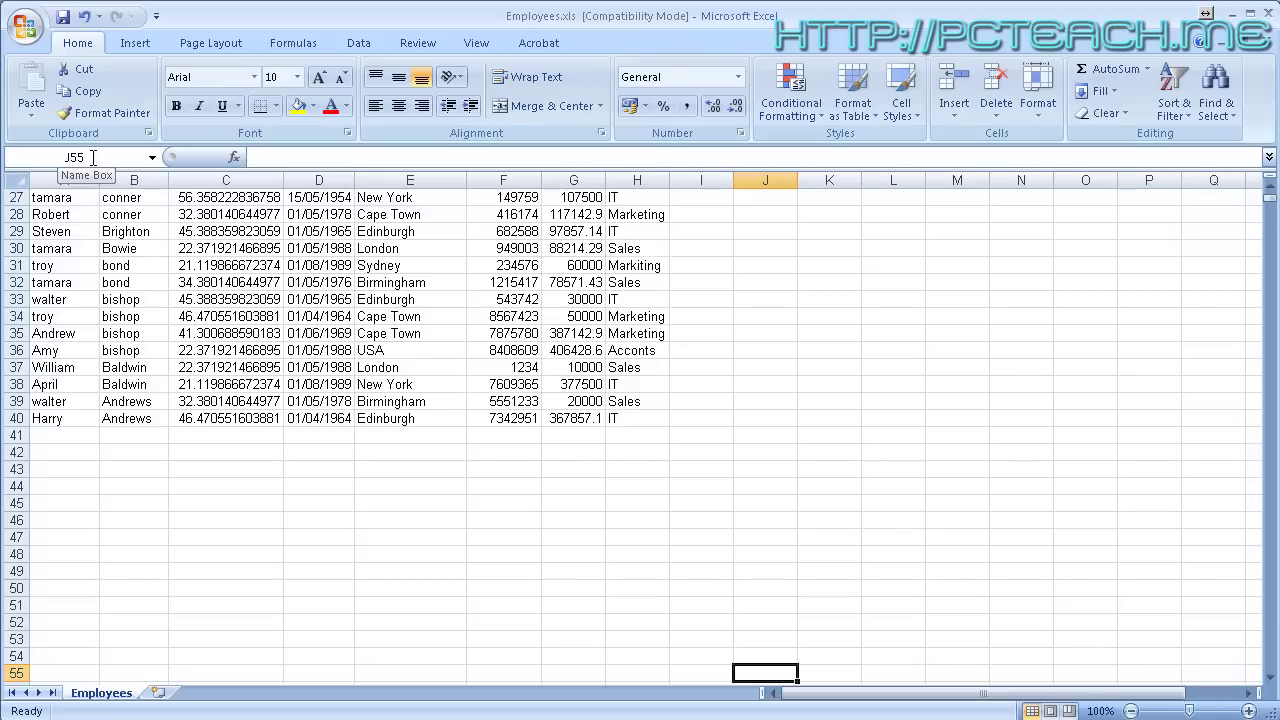
# - Return to A1, then select cell E26 holding Sydney
pyautogui.hotkey('ctrl', 'Home')
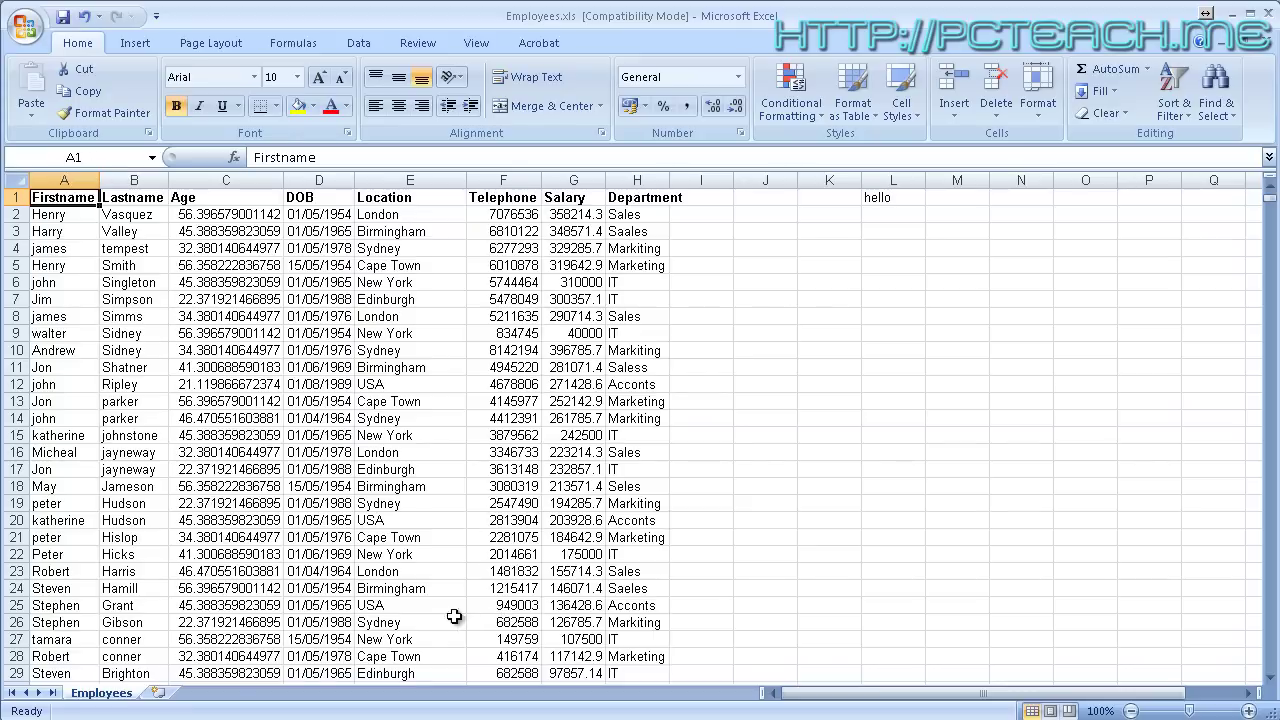
pyautogui.click(401, 623)
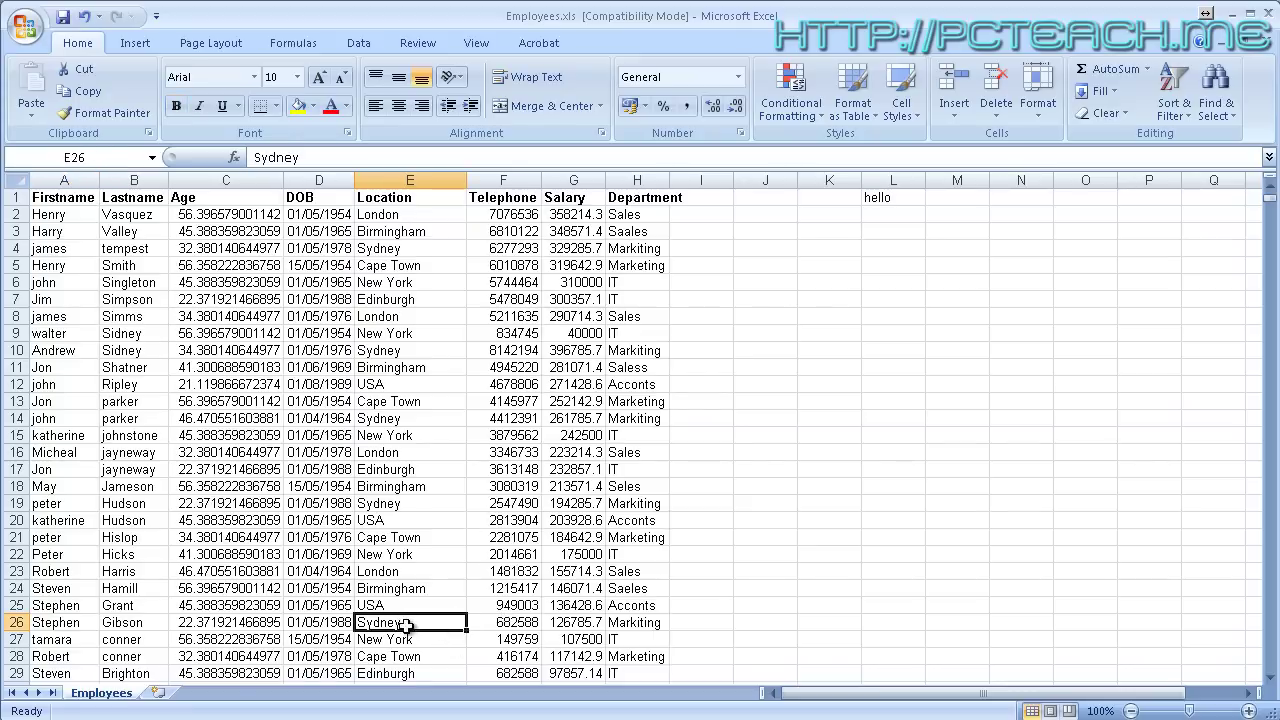
# - Name cell E26 'test' via the Name Box, return to A1, and list the defined names
pyautogui.click(87, 156)
pyautogui.write('test')
pyautogui.press('Return')
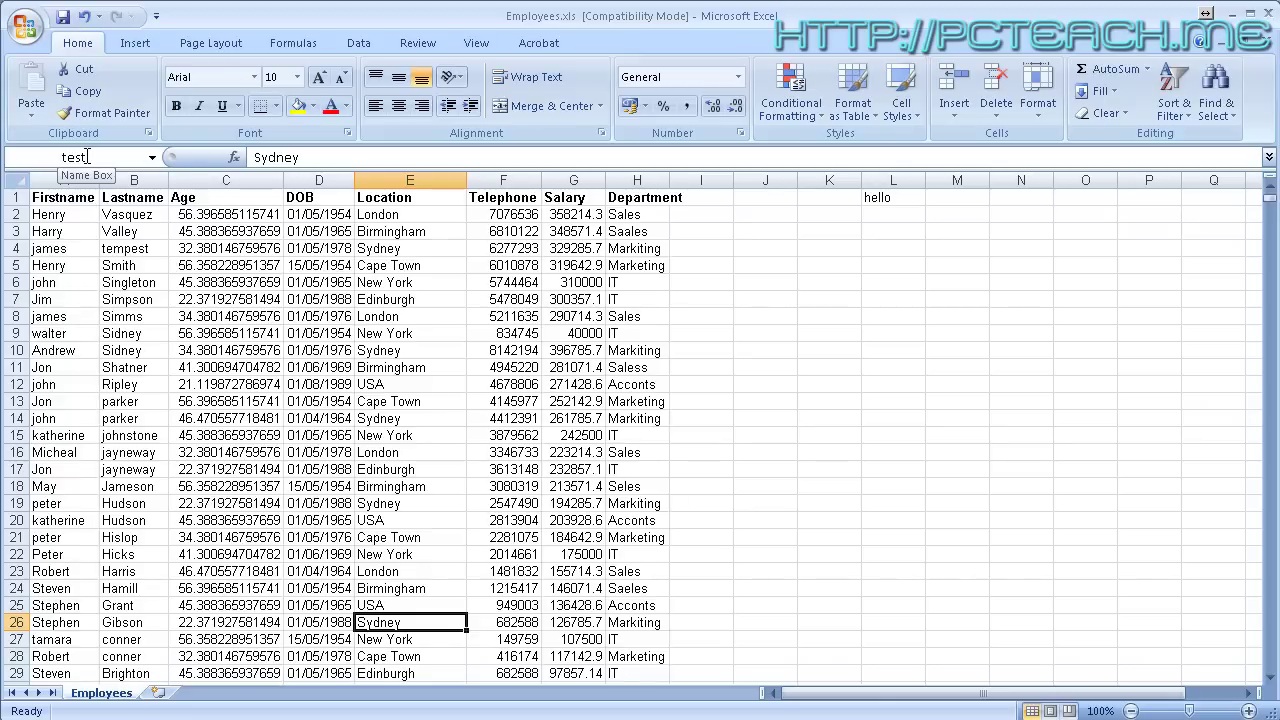
pyautogui.hotkey('ctrl', 'Home')
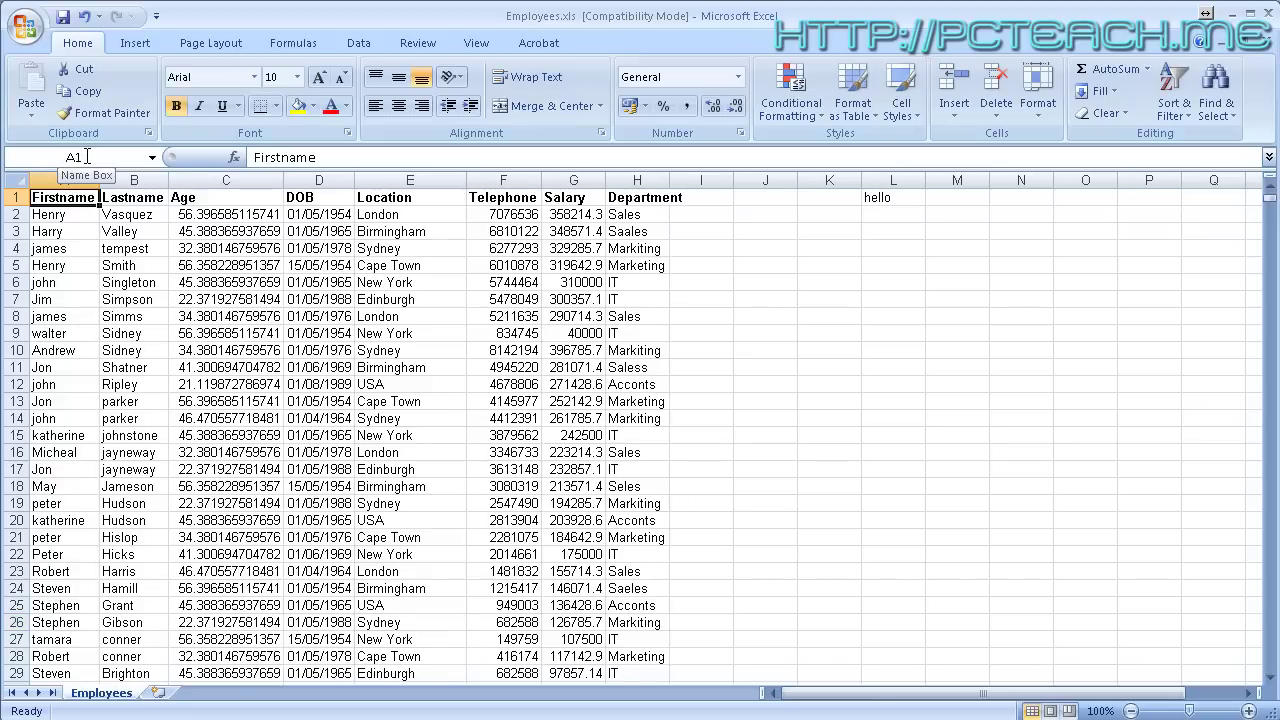
pyautogui.click(152, 158)
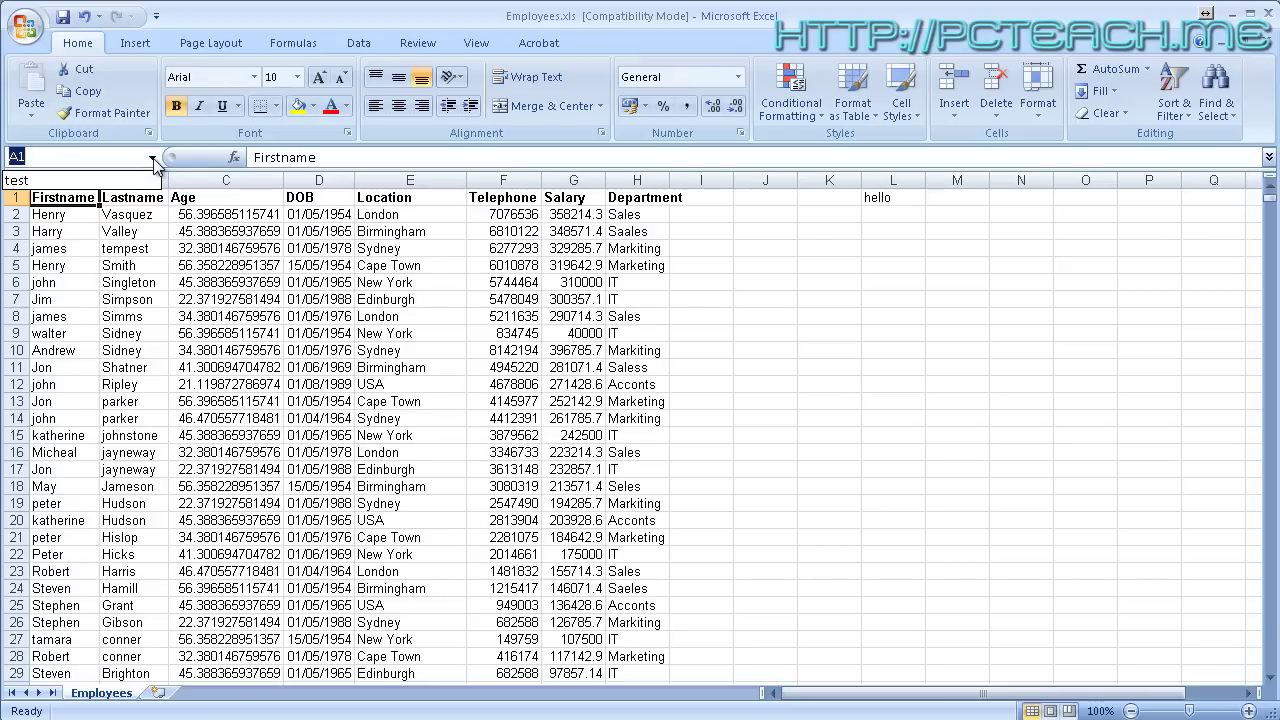
# - Jump to cell E26 through the name 'test', then bring up the Go To list of names
pyautogui.click(33, 186)
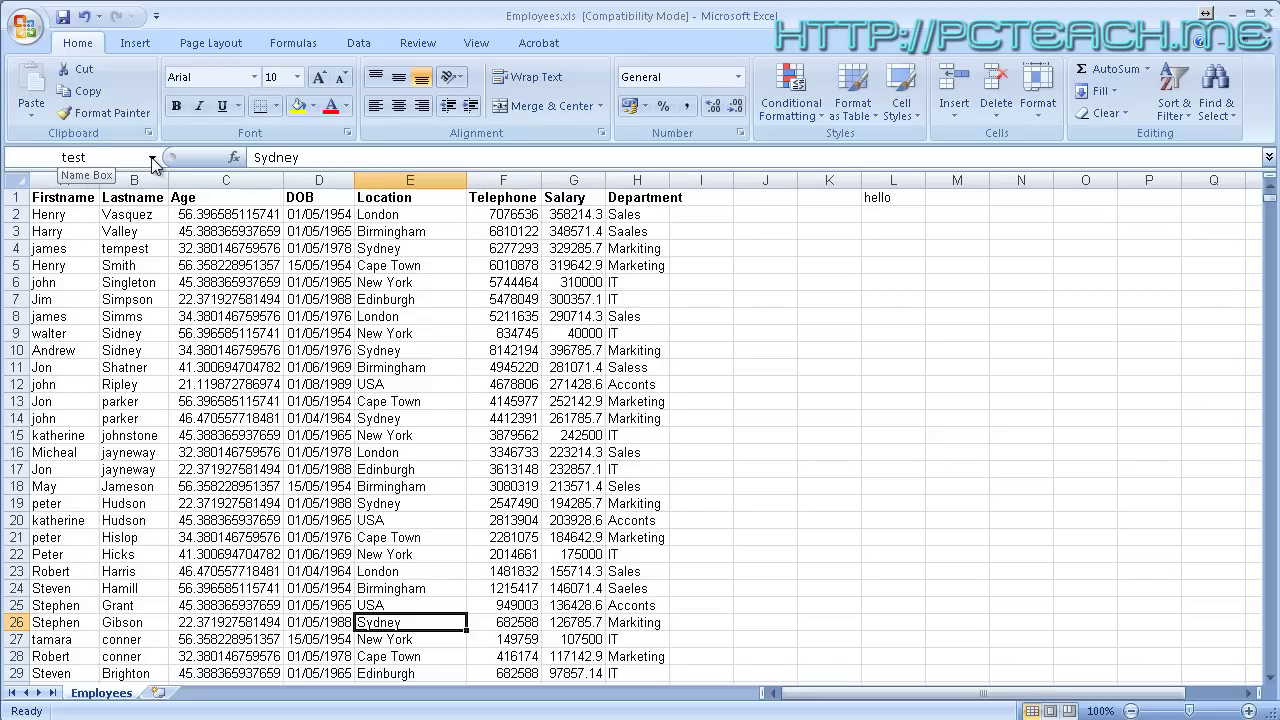
pyautogui.press('F5')
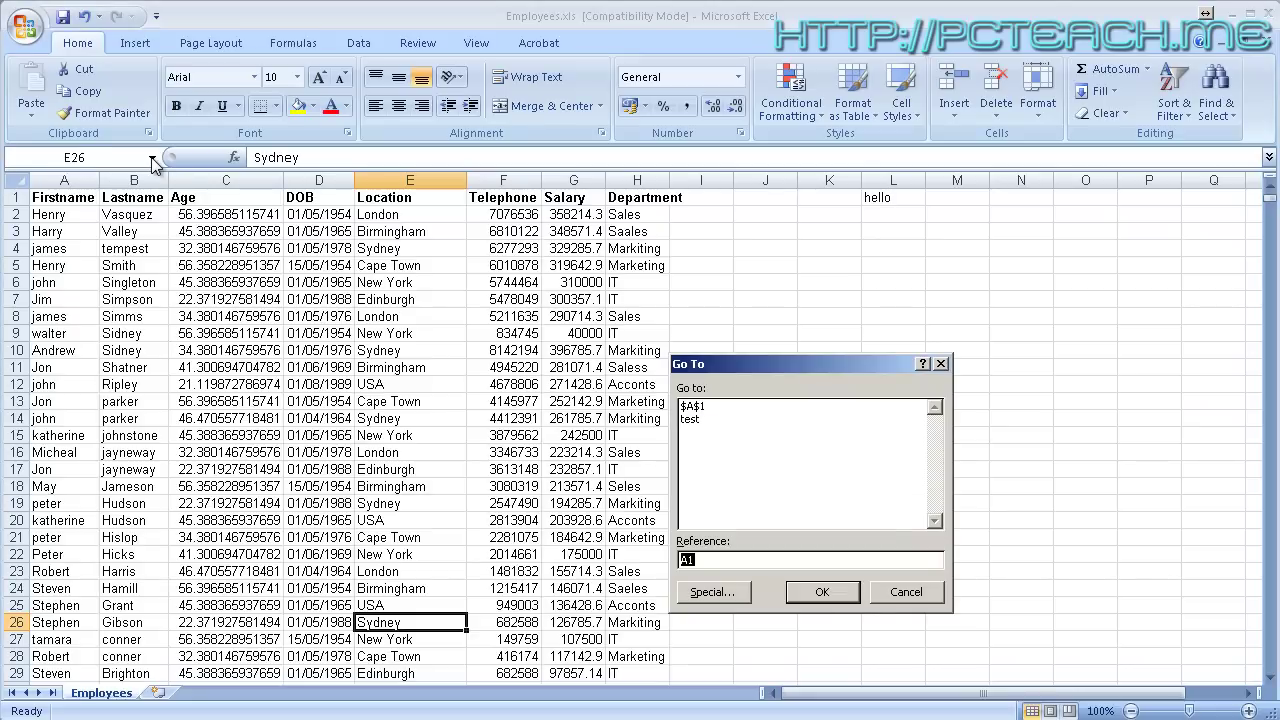
# - Pick 'test' in the Go To list, close the dialog, and return to cell A1
pyautogui.click(697, 426)
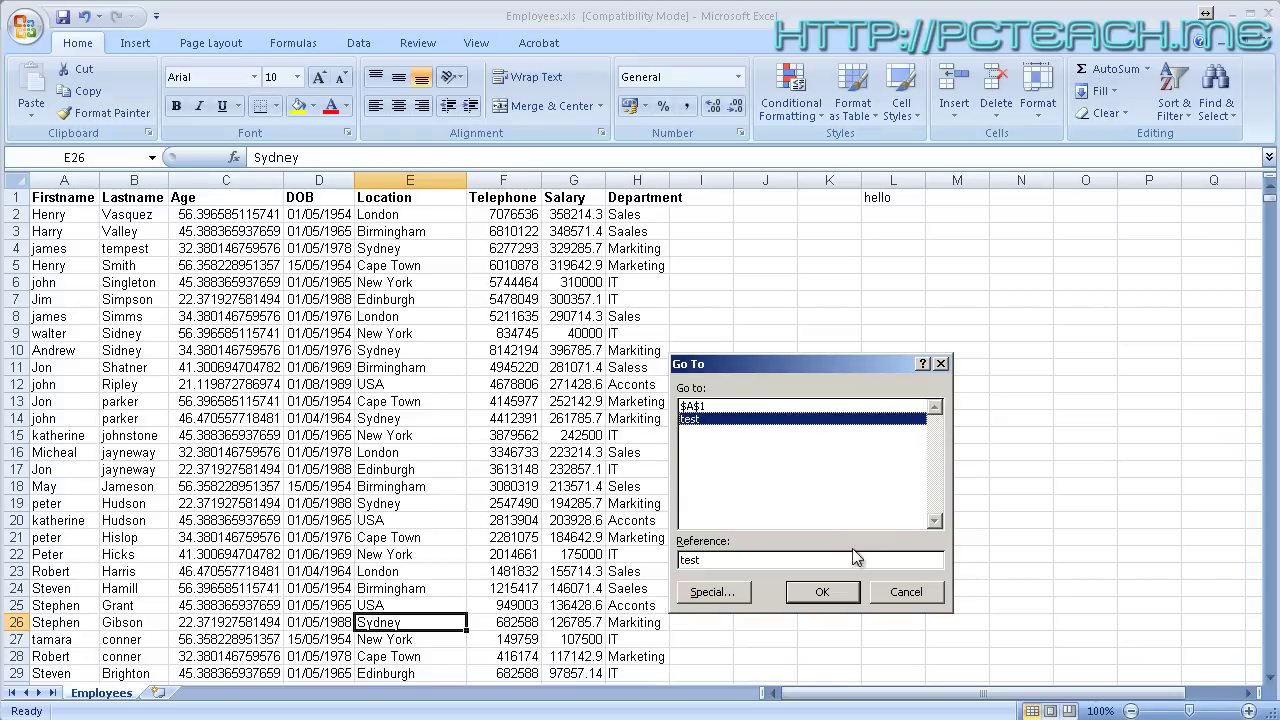
pyautogui.click(905, 592)
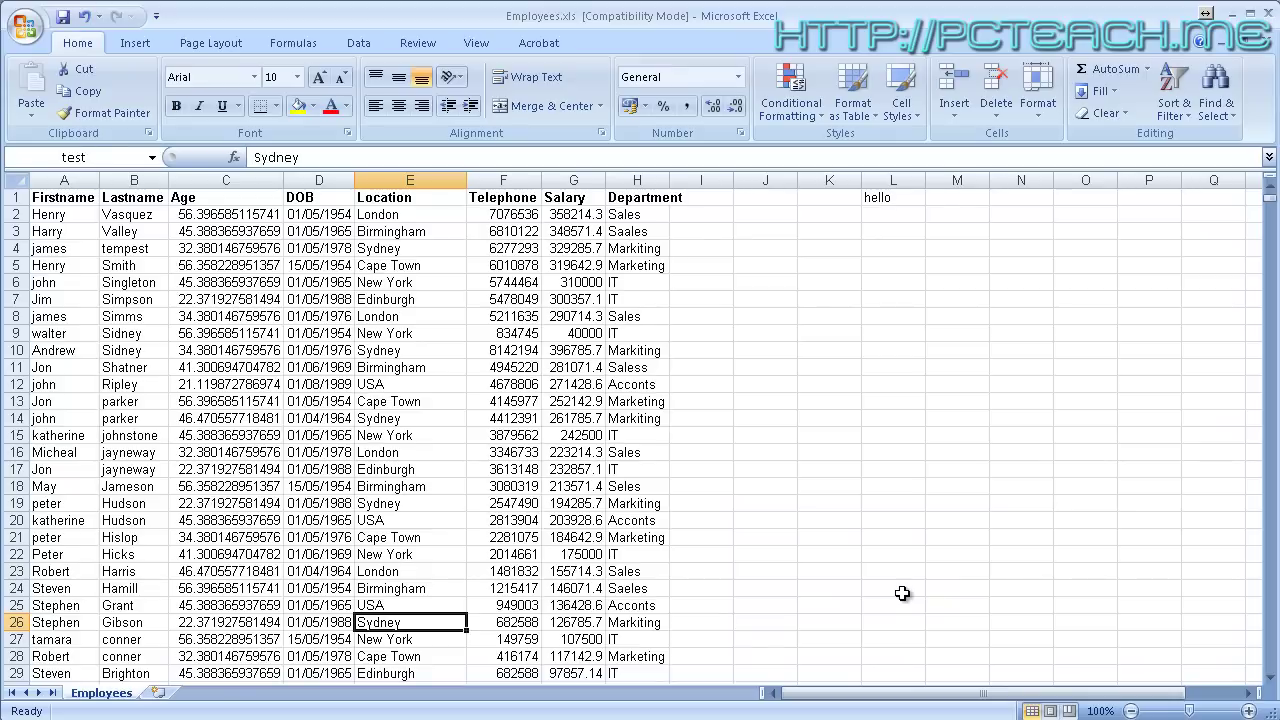
pyautogui.hotkey('ctrl', 'Home')
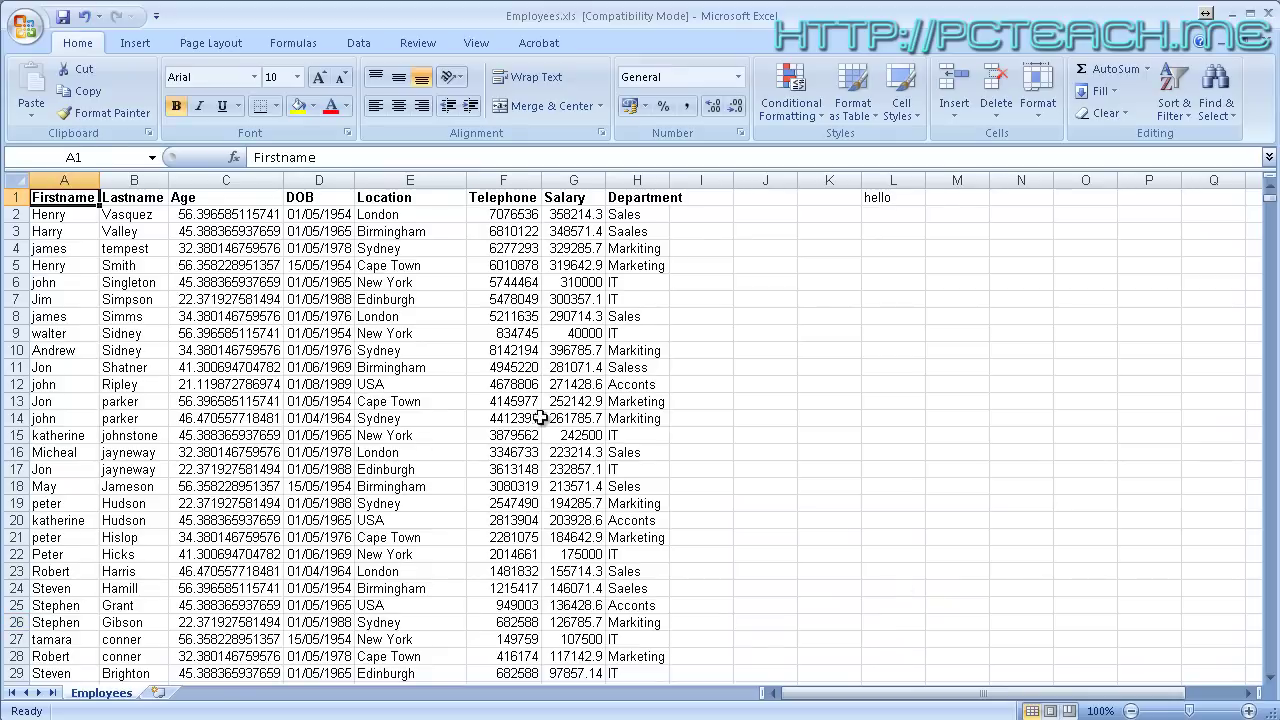
# - Revisit E26, try selecting from A1 to the last used cell, then collapse back to A1
pyautogui.click(403, 621)
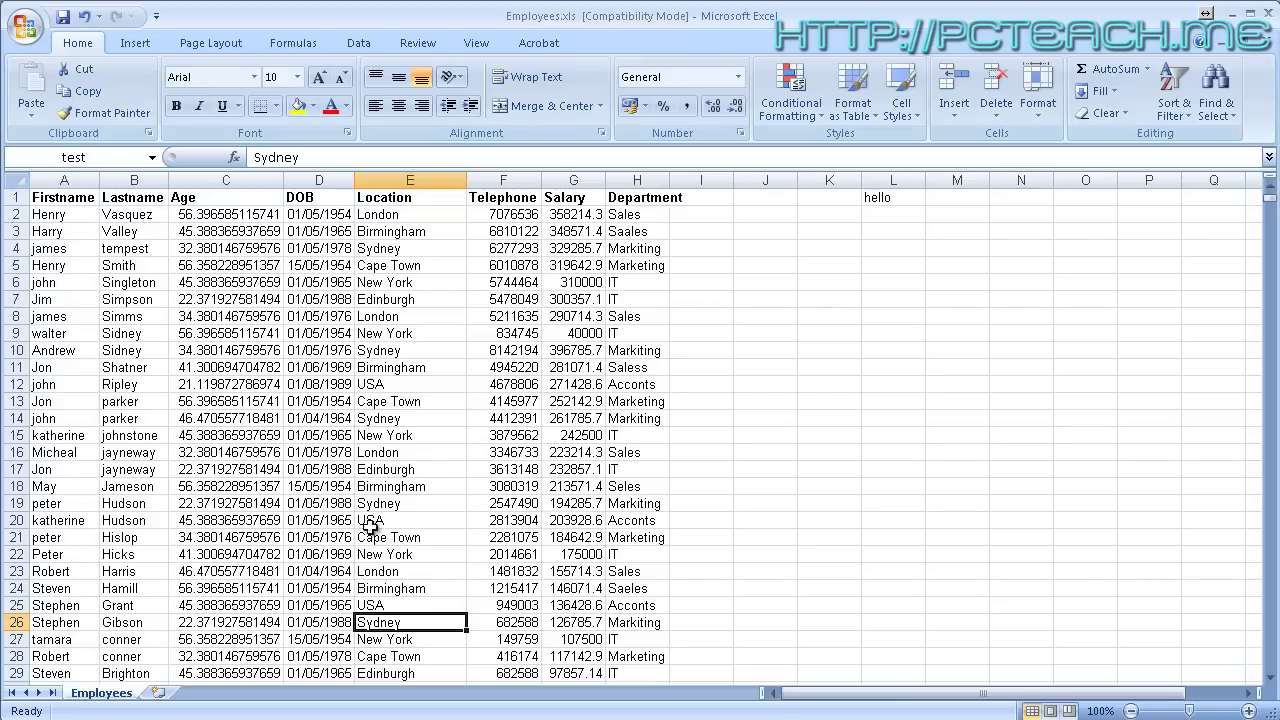
pyautogui.click(68, 199)
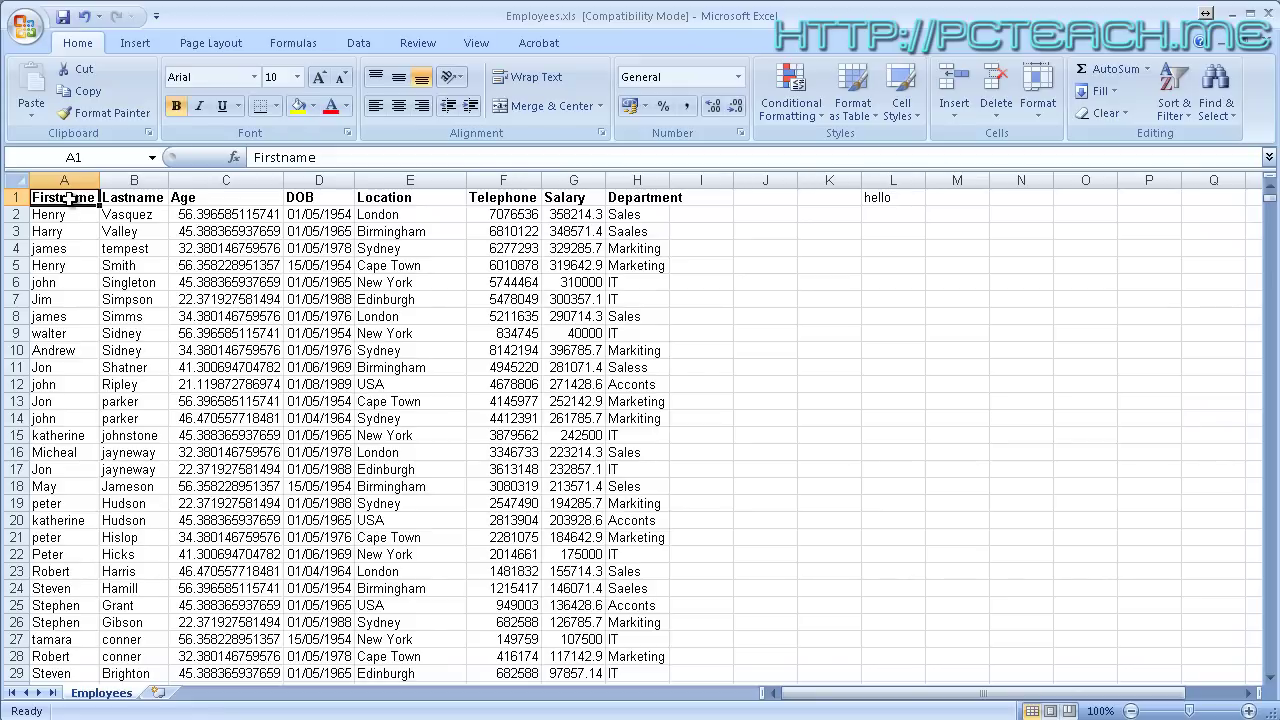
pyautogui.hotkey('ctrl', 'shift', 'End')
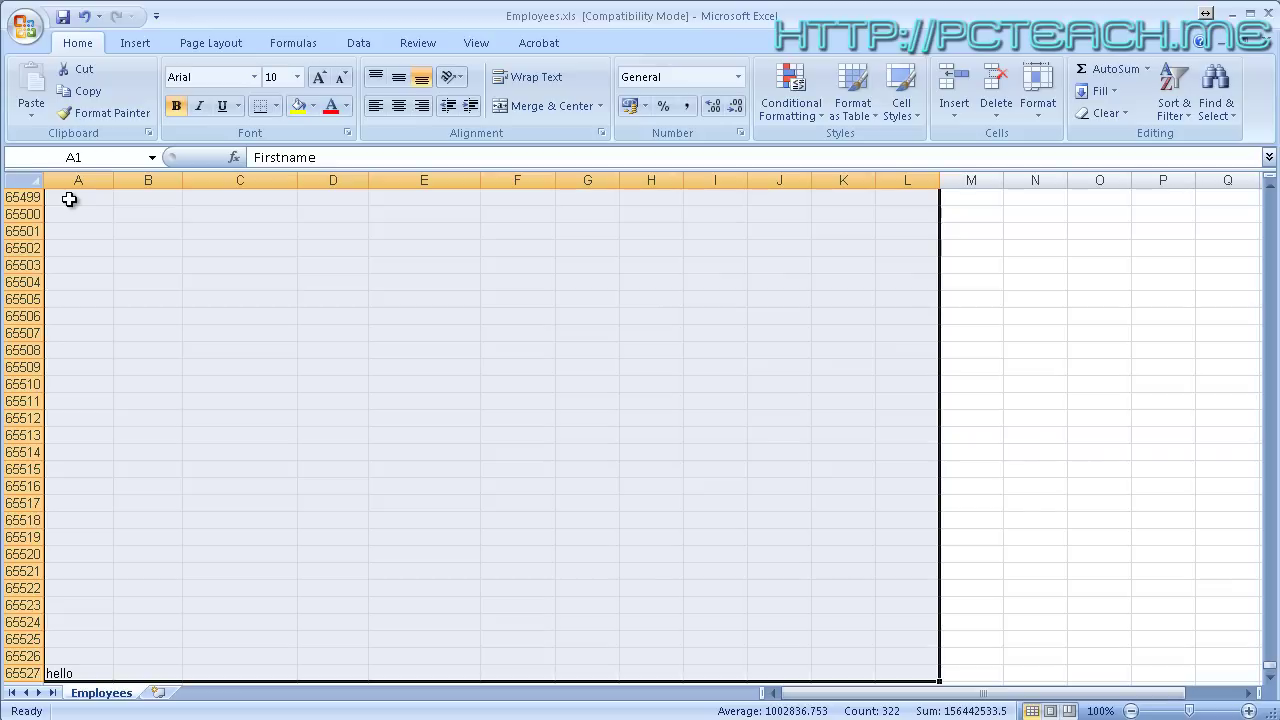
pyautogui.hotkey('ctrl', 'Home')
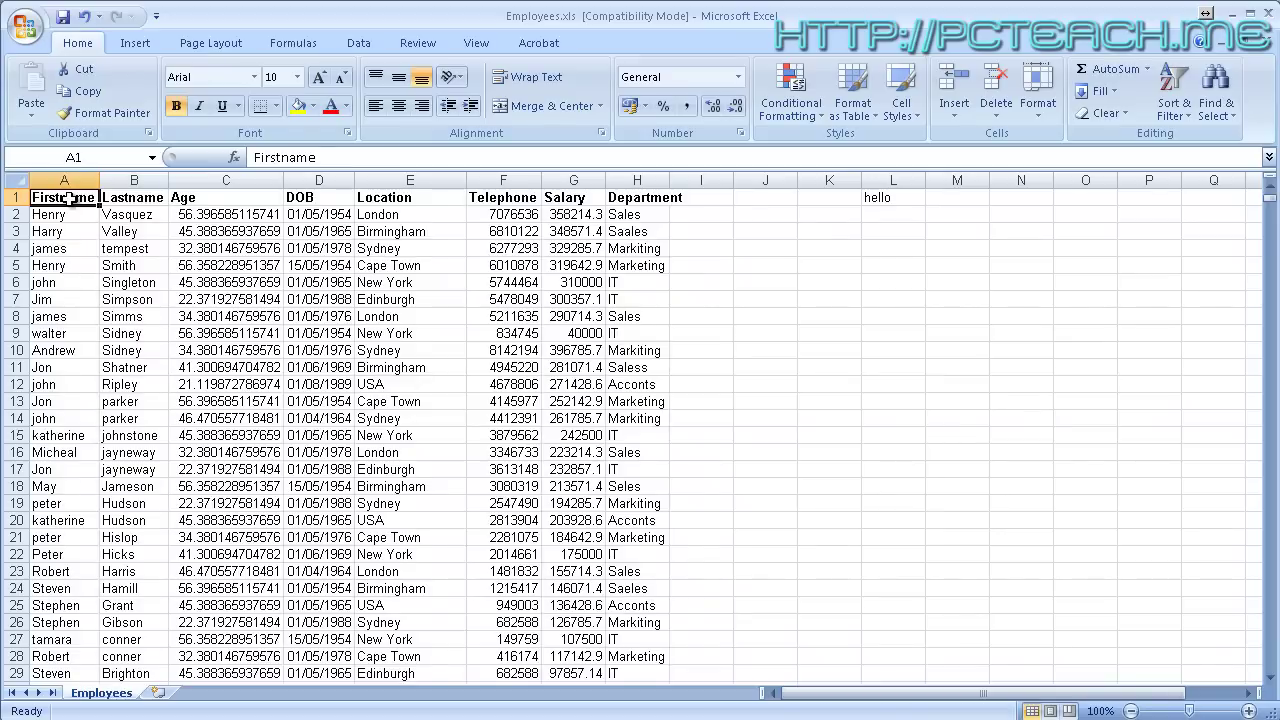
# - Select the employee table A1:H40 and name it 'EmployeeData' in the Name Box
pyautogui.moveTo(66, 198); pyautogui.dragTo(68, 199)
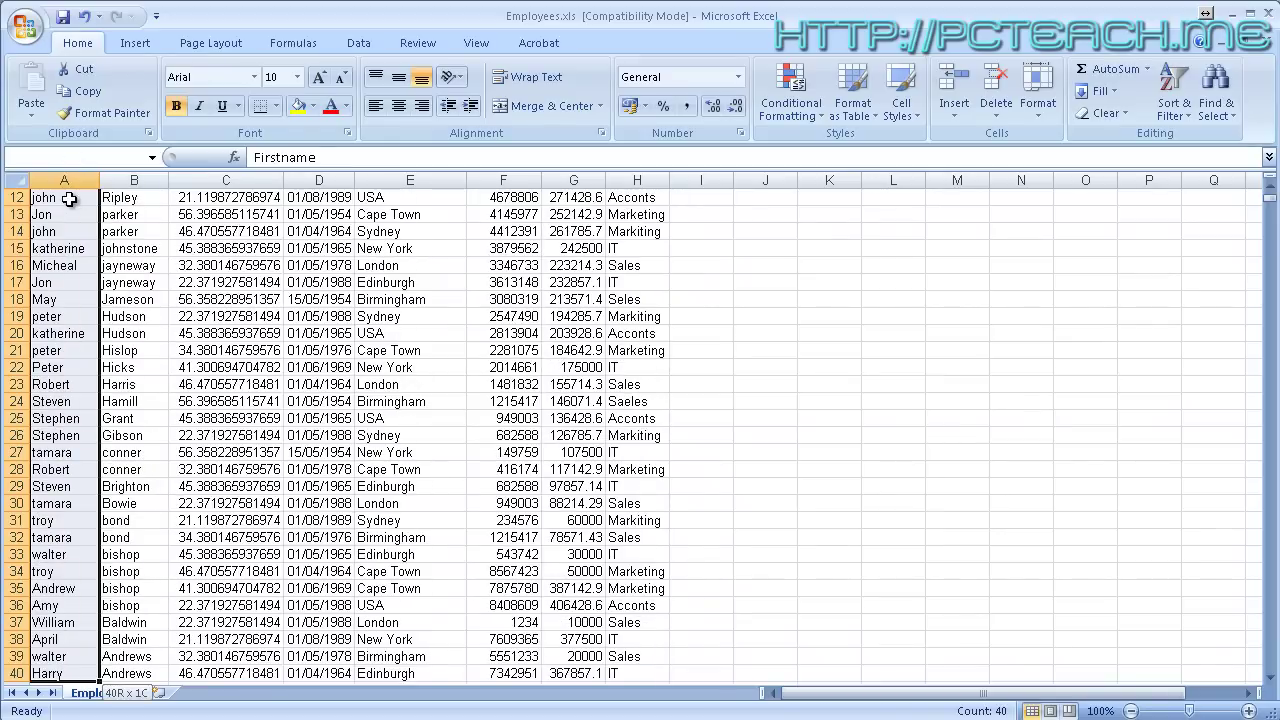
pyautogui.hotkey('ctrl', 'shift', 'Right')
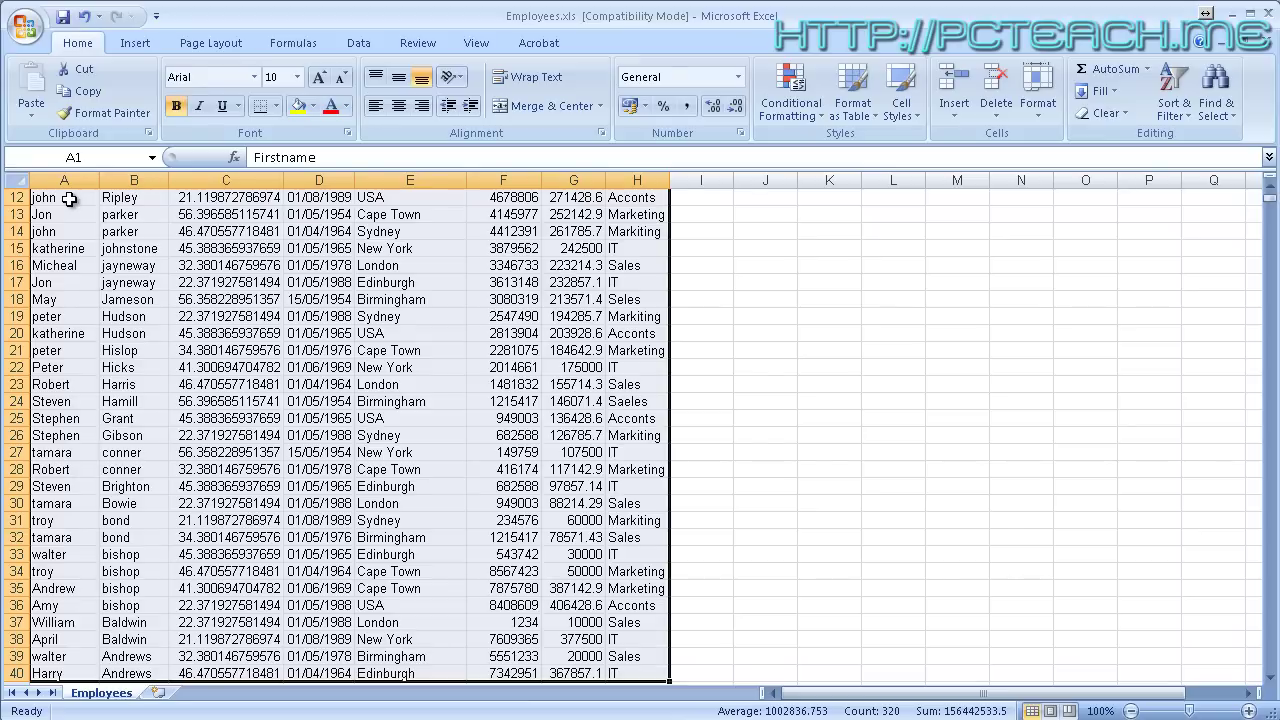
pyautogui.click(86, 156)
pyautogui.write('EmployeeData')
pyautogui.press('Return')
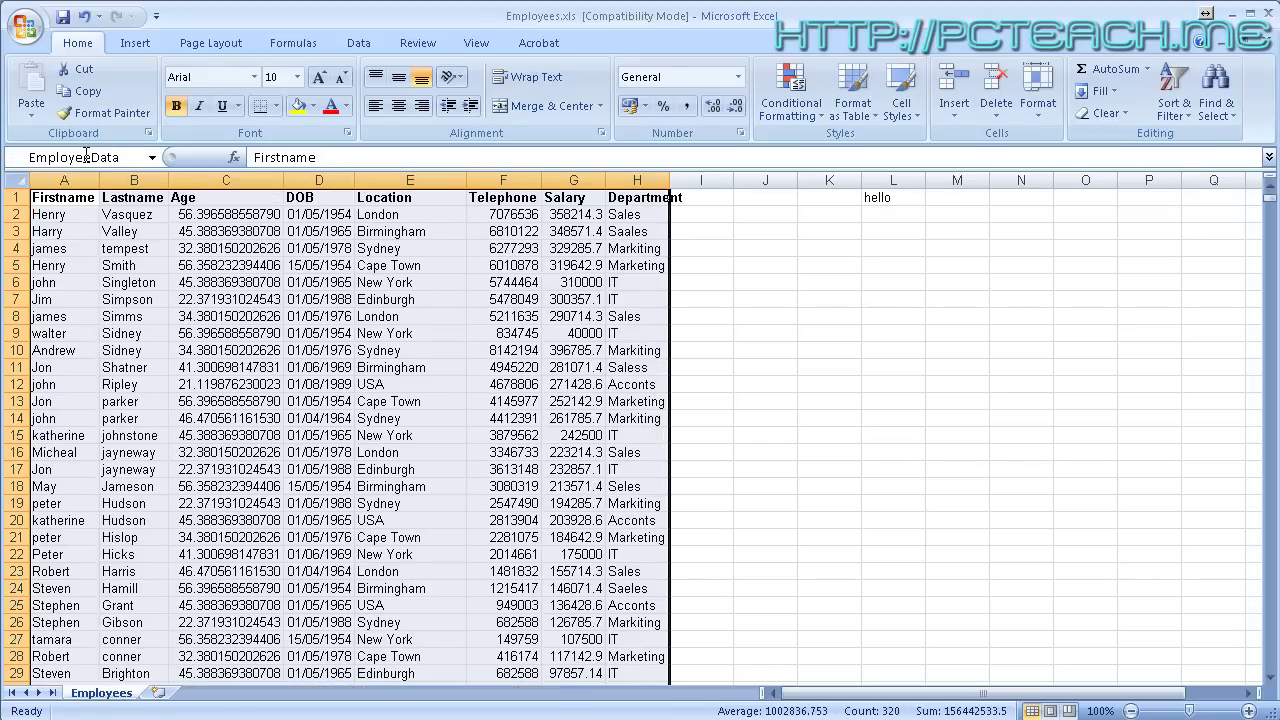
pyautogui.click(1148, 350)
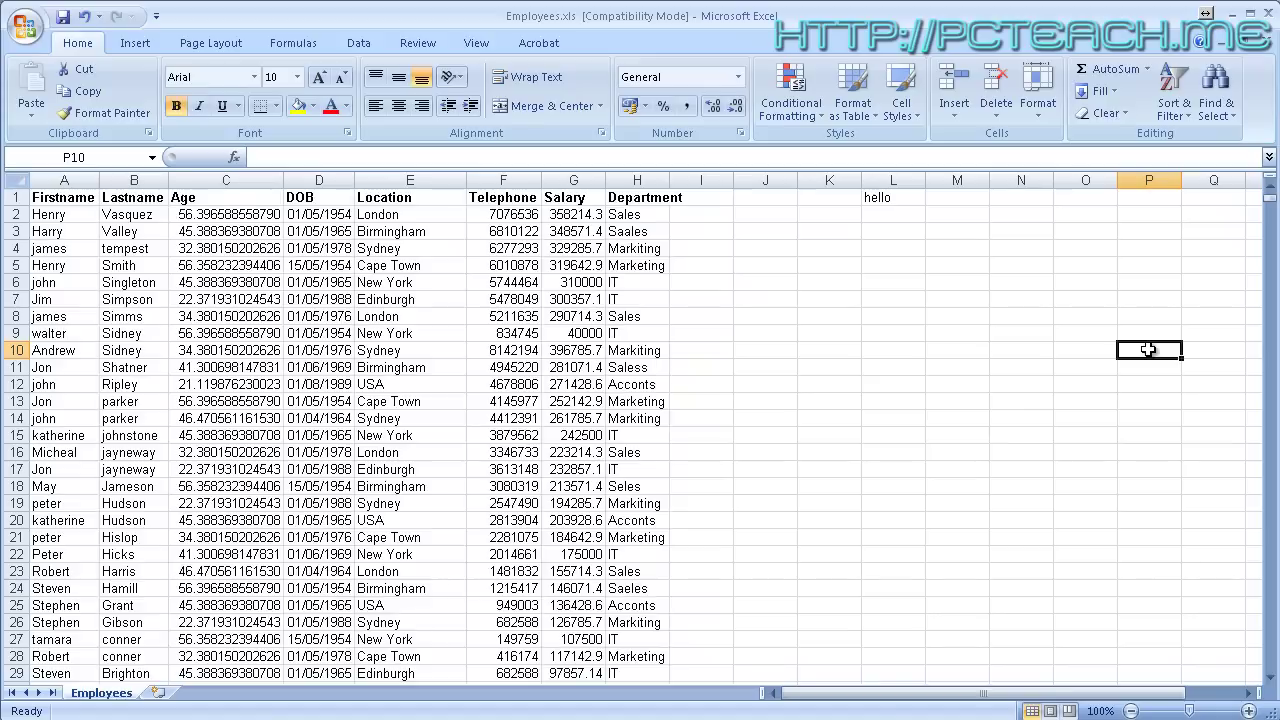
# - Select the EmployeeData range from the Name Box list, re-selecting it after a brief deselect
pyautogui.click(152, 157)
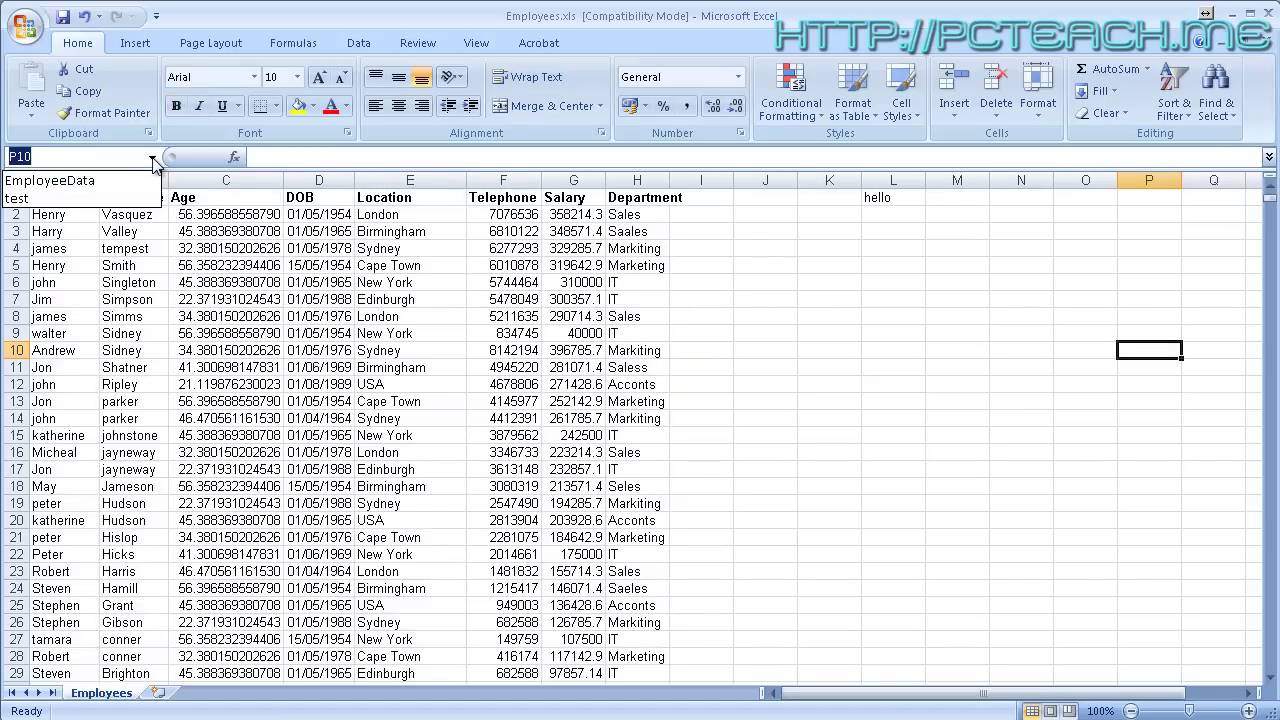
pyautogui.click(49, 181)
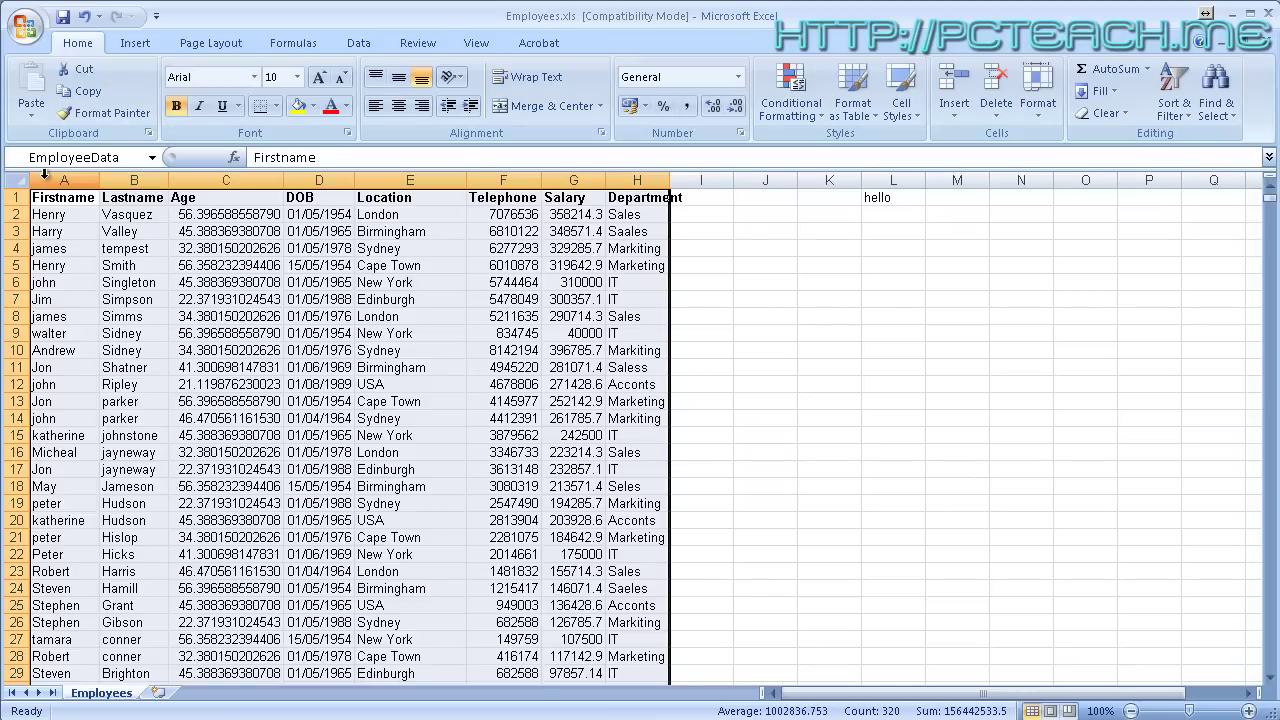
pyautogui.click(1022, 451)
pyautogui.moveTo(49, 197); pyautogui.dragTo(650, 656)
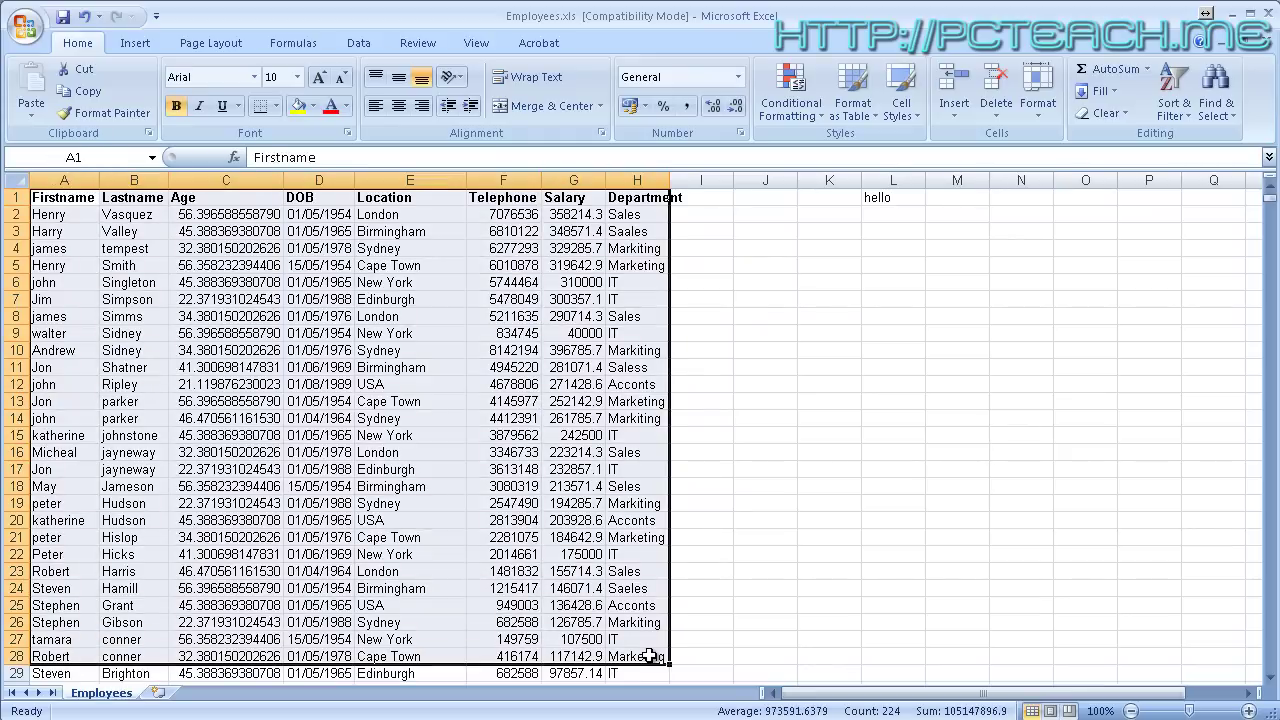
pyautogui.click(152, 157)
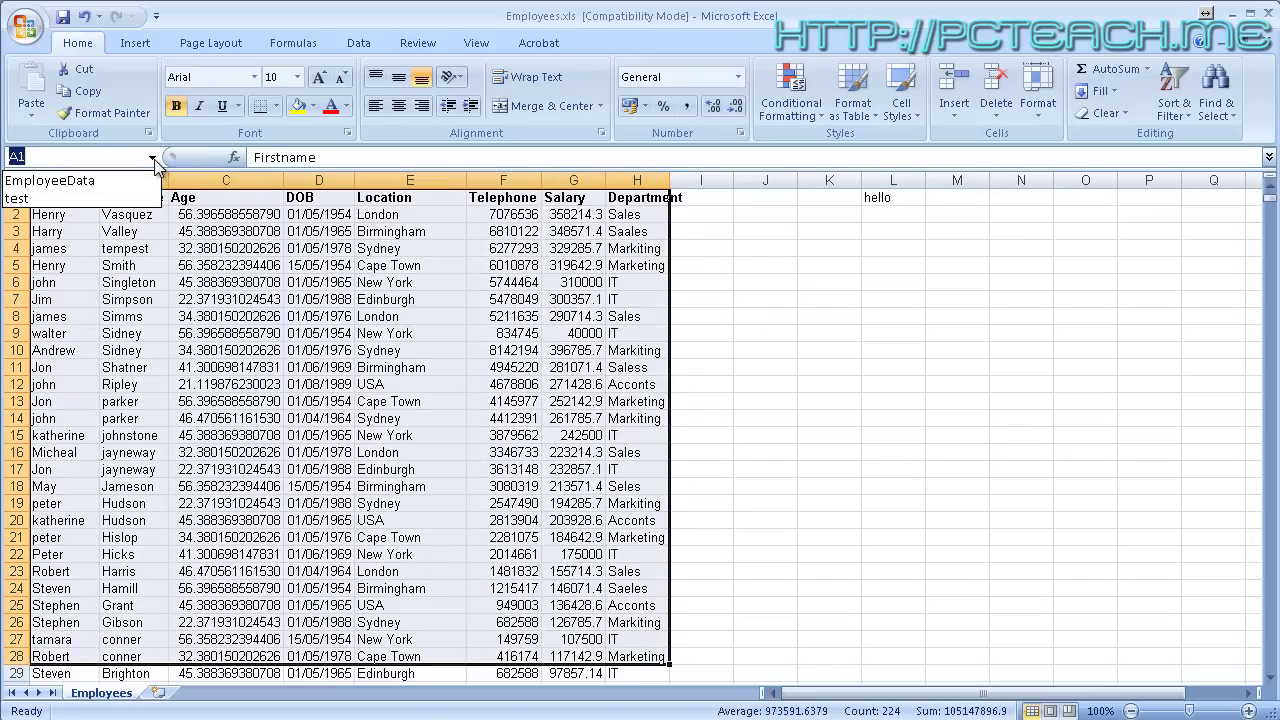
pyautogui.click(99, 183)
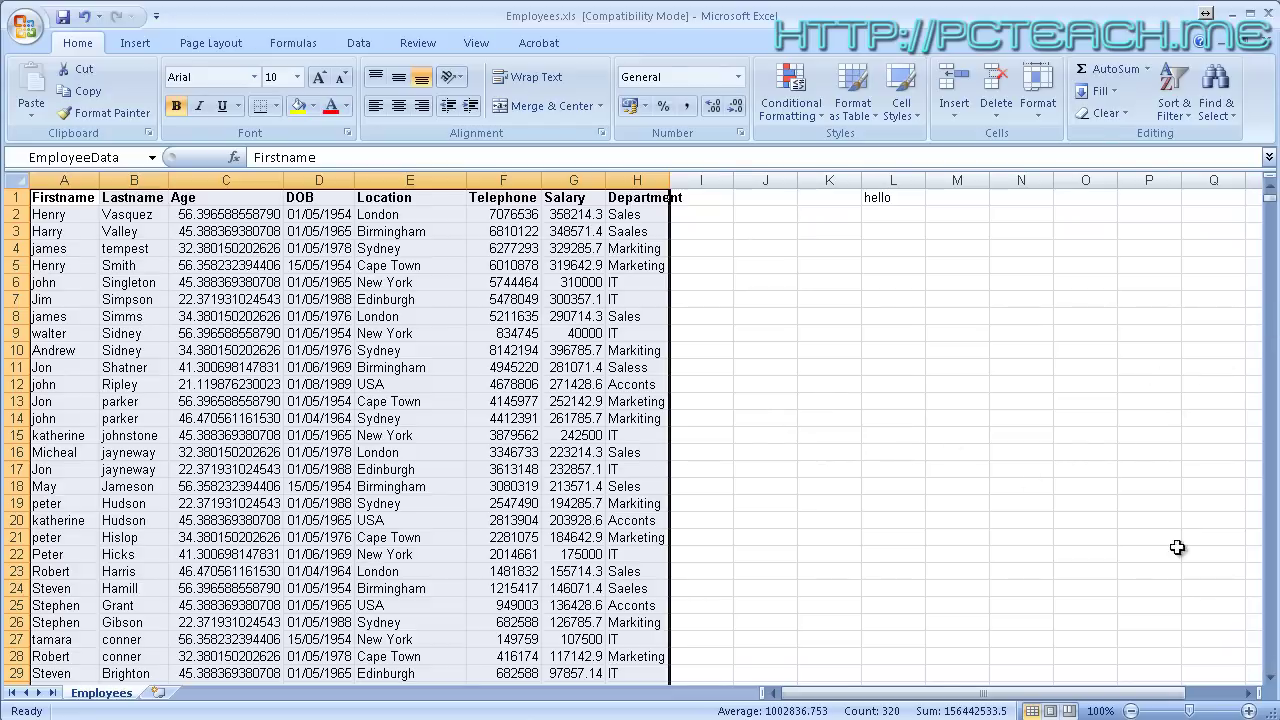
# - Scroll down to confirm EmployeeData reaches row 40, then deselect back to A1
pyautogui.click(1270, 676)
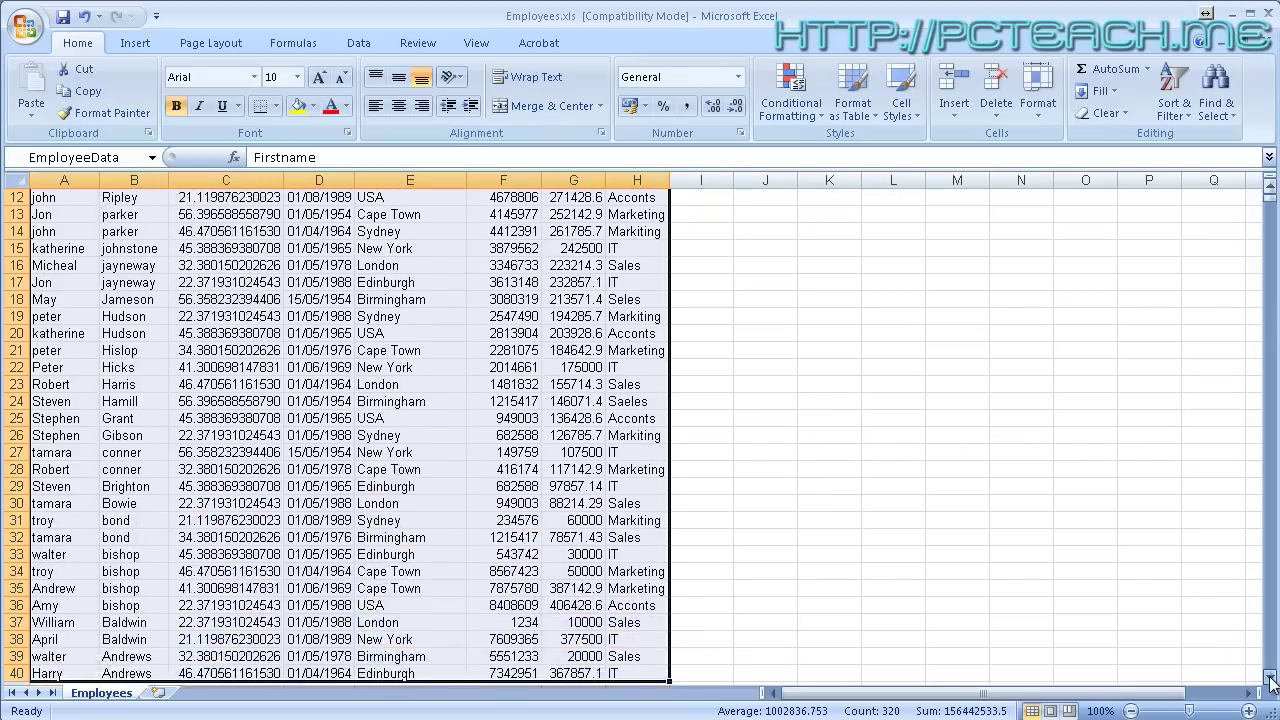
pyautogui.moveTo(1270, 680); pyautogui.dragTo(1270, 680)
pyautogui.moveTo(1270, 195); pyautogui.dragTo(1272, 197)
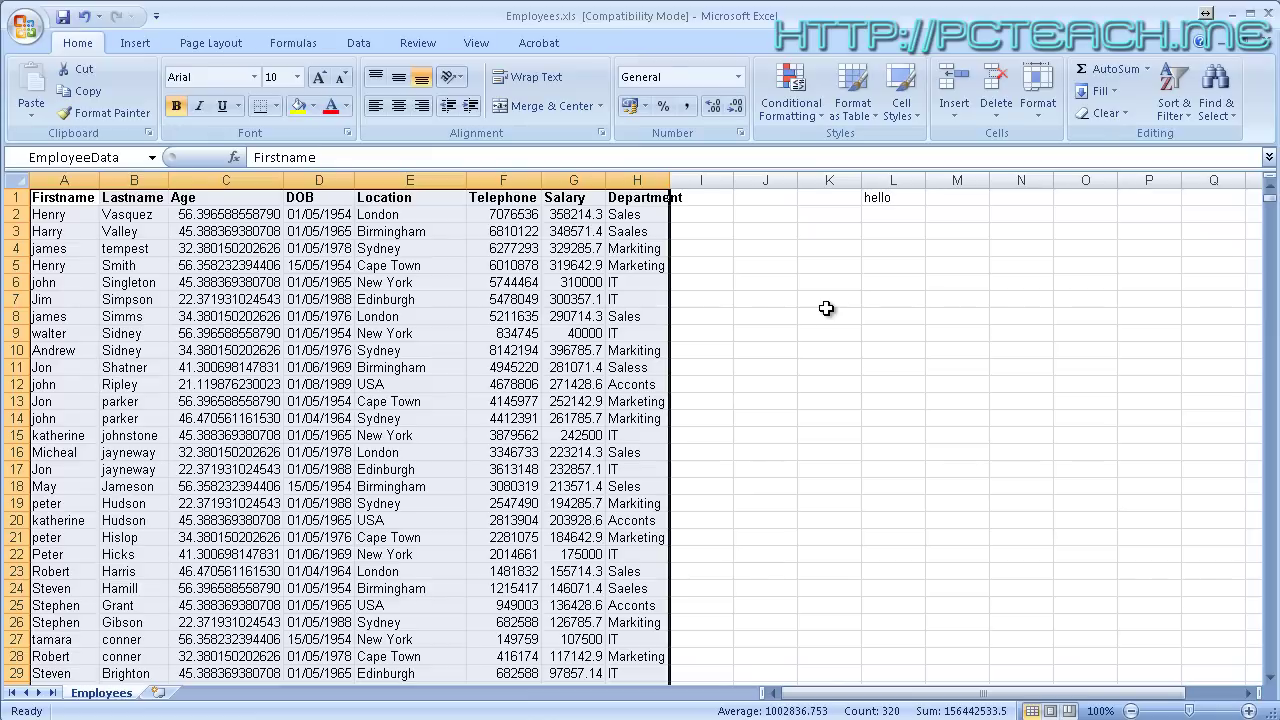
pyautogui.hotkey('ctrl', 'Home')
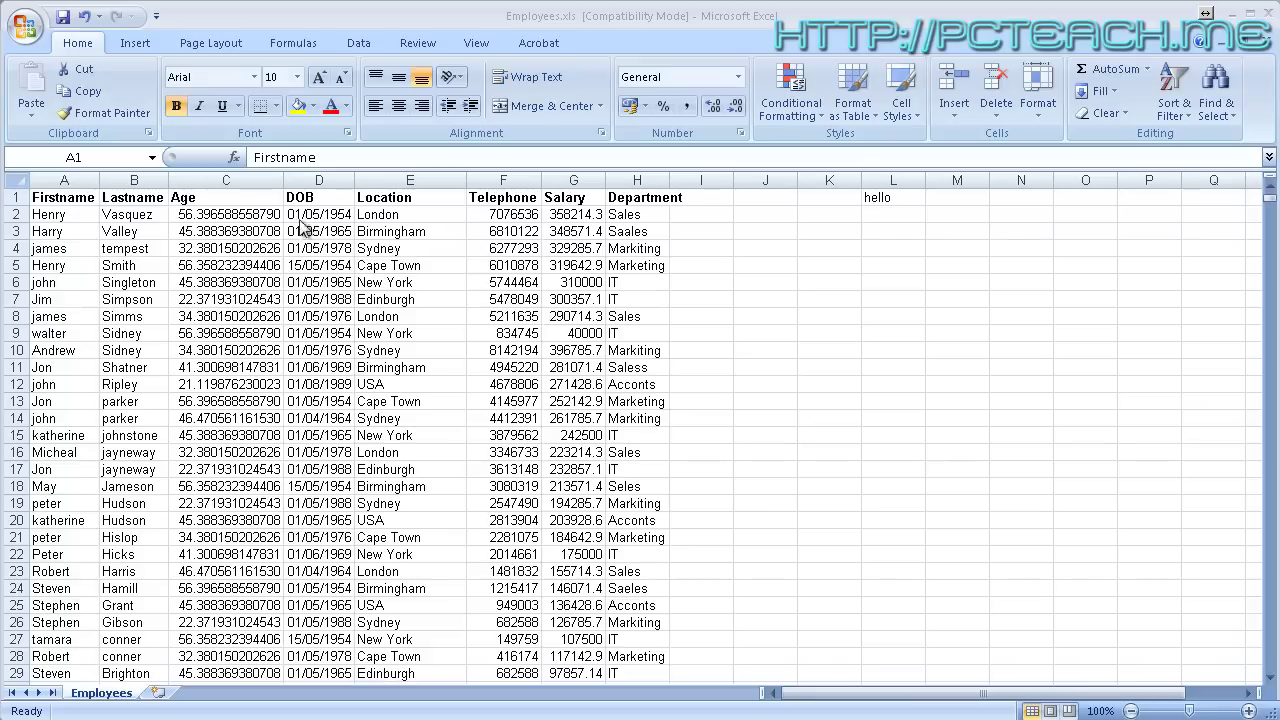
# - Use Go To Special to select only formulas with numeric results, excluding Text, Logicals and Errors
pyautogui.click(75, 196)
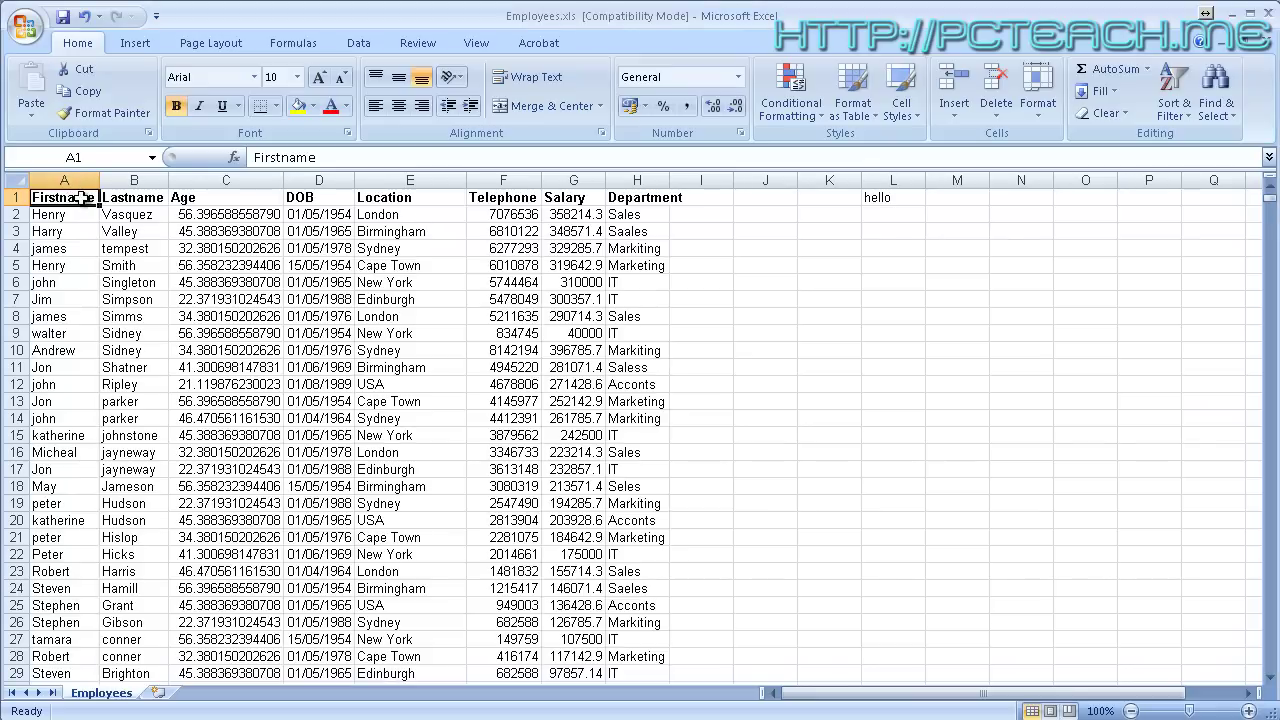
pyautogui.press('F5')
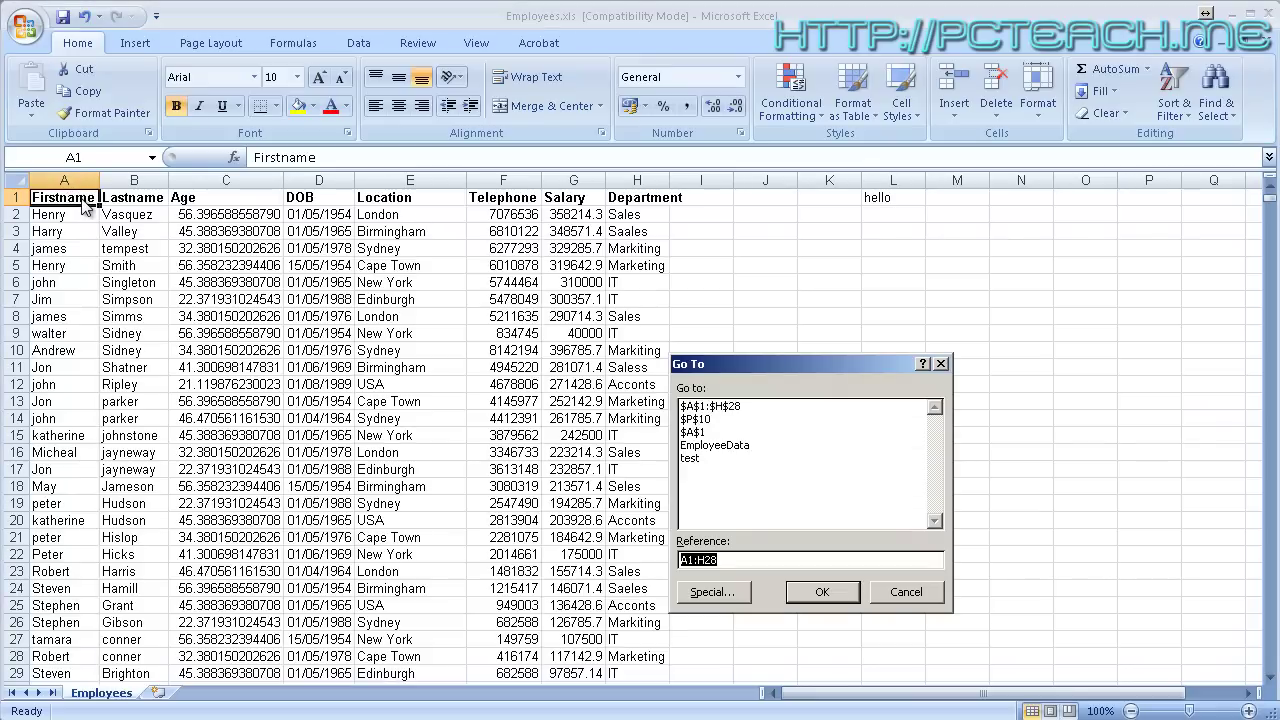
pyautogui.click(713, 593)
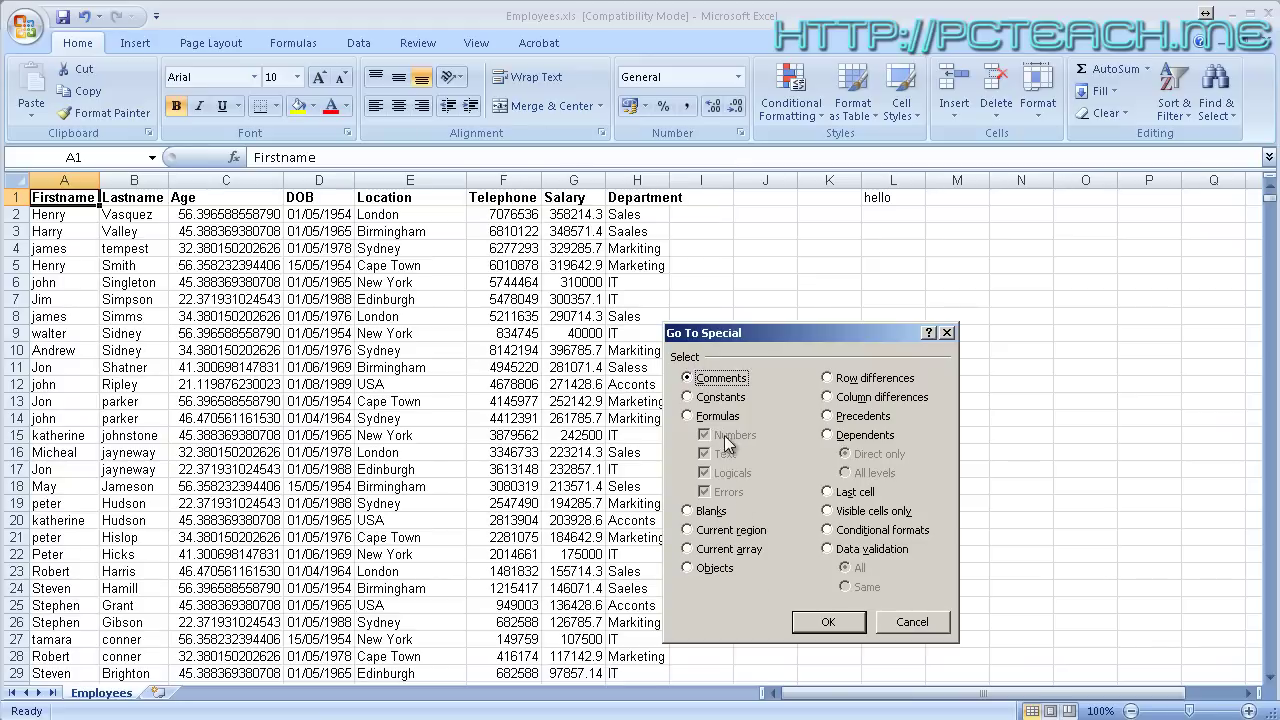
pyautogui.click(688, 417)
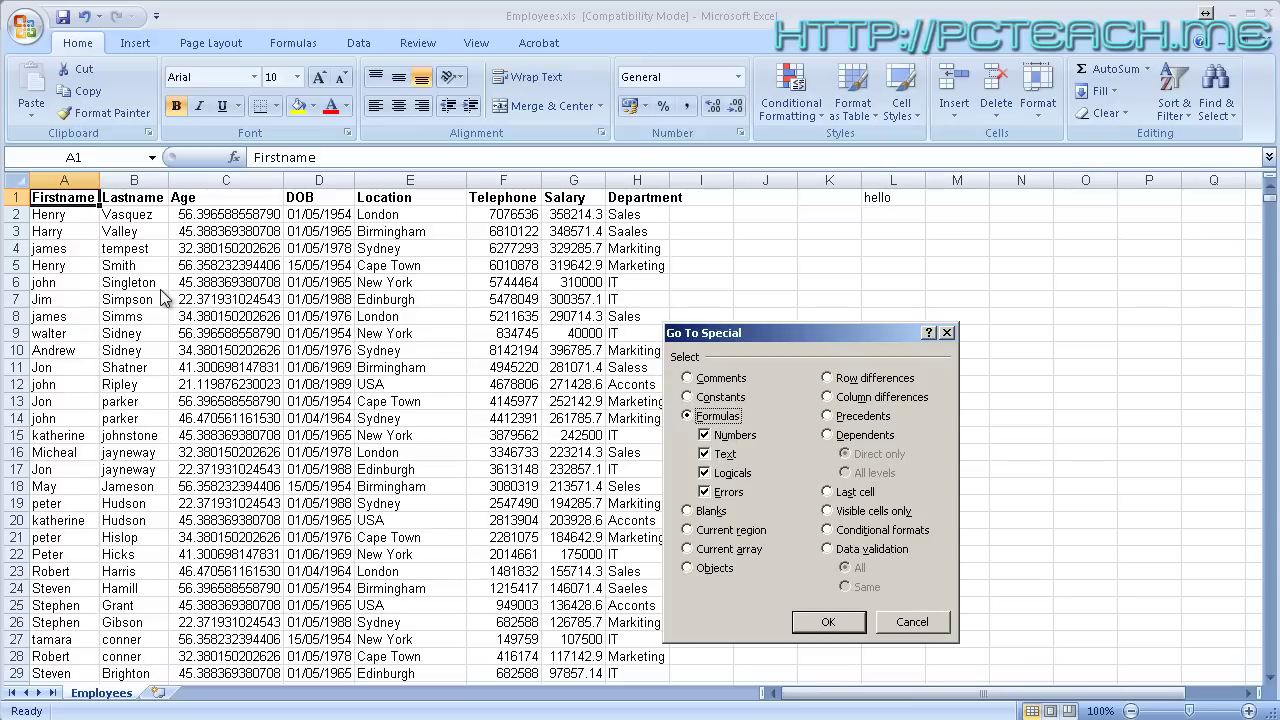
pyautogui.click(704, 455)
pyautogui.click(704, 473)
pyautogui.click(704, 492)
pyautogui.click(828, 622)
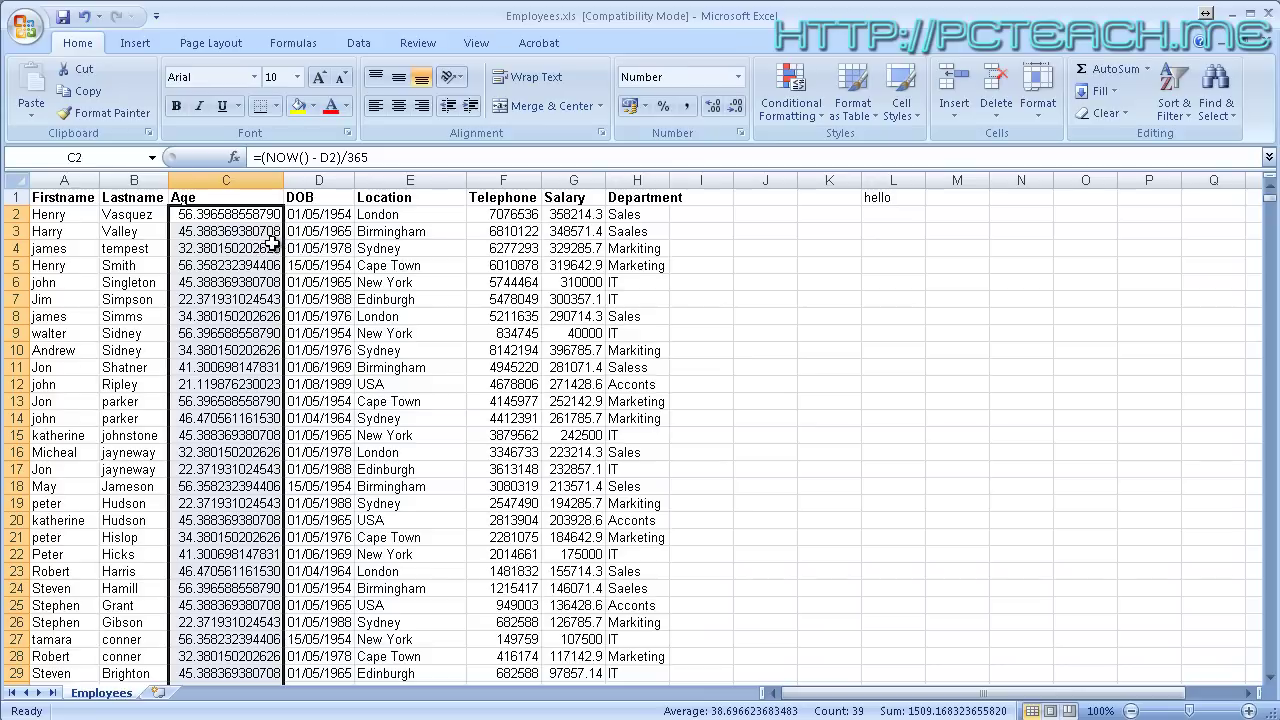
# - Cancel Go To Special from A1, then extend the selection down and across to A1:H40
pyautogui.click(57, 201)
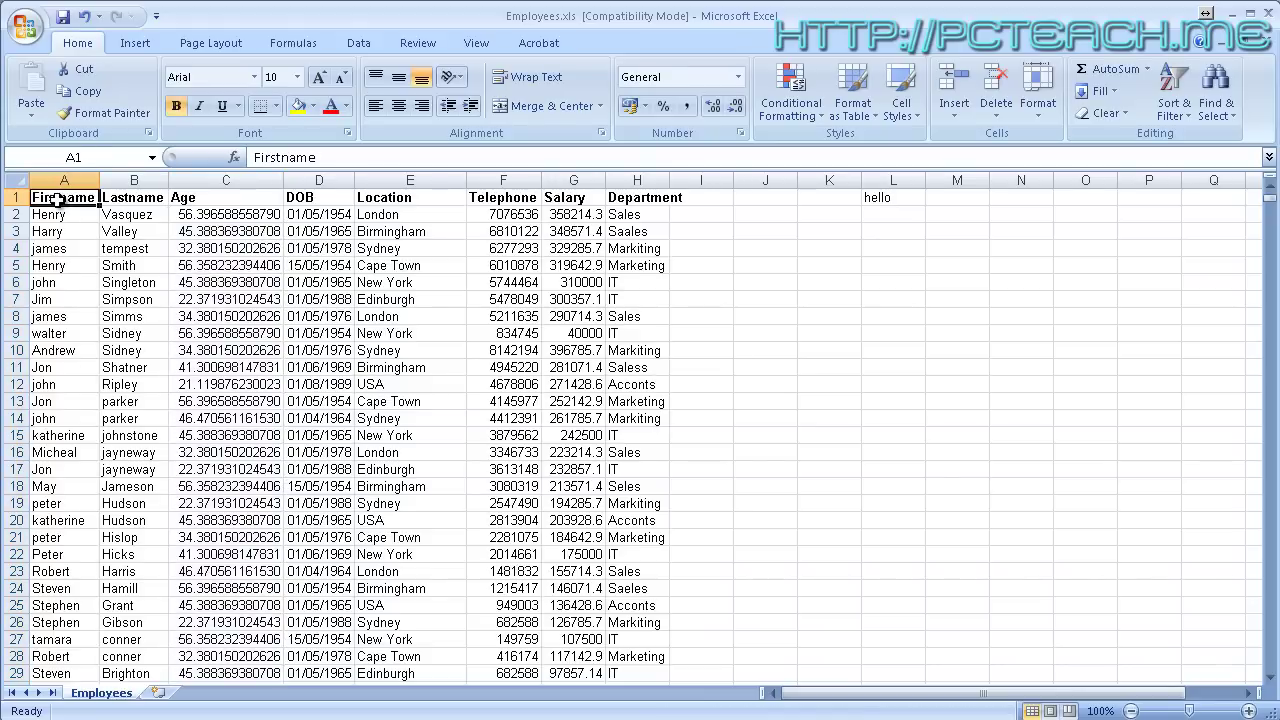
pyautogui.press('F5')
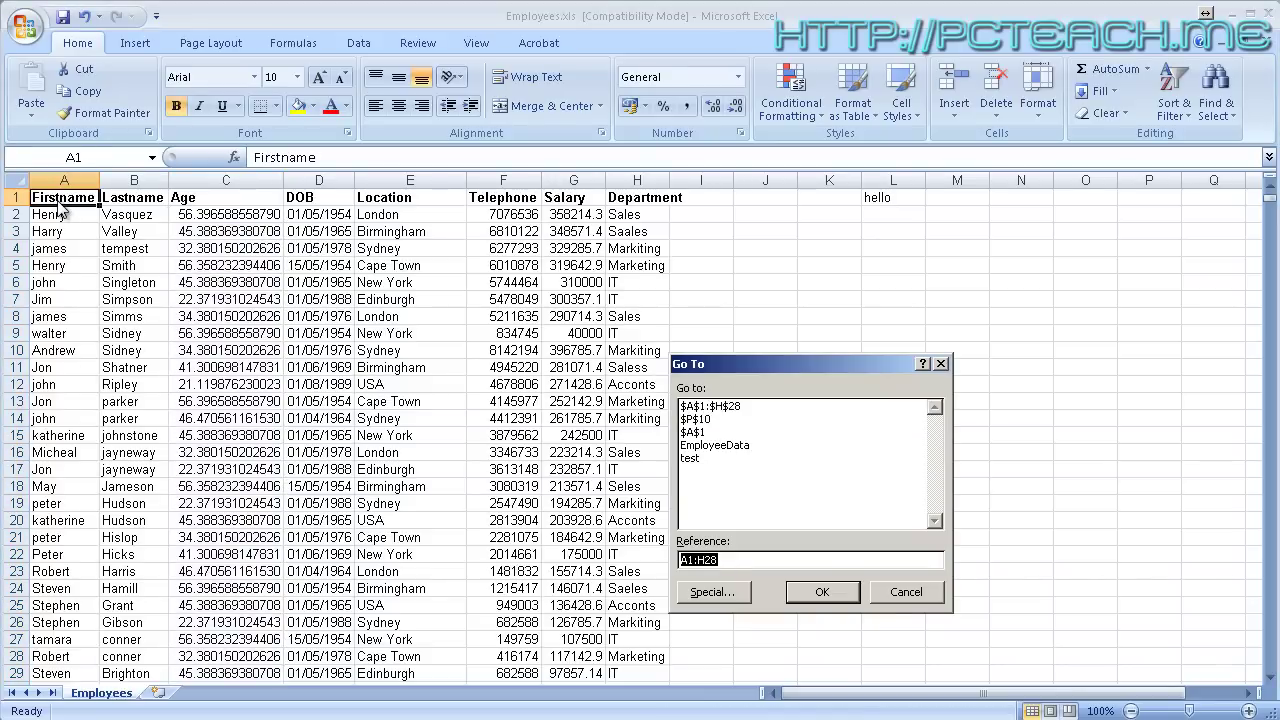
pyautogui.click(712, 592)
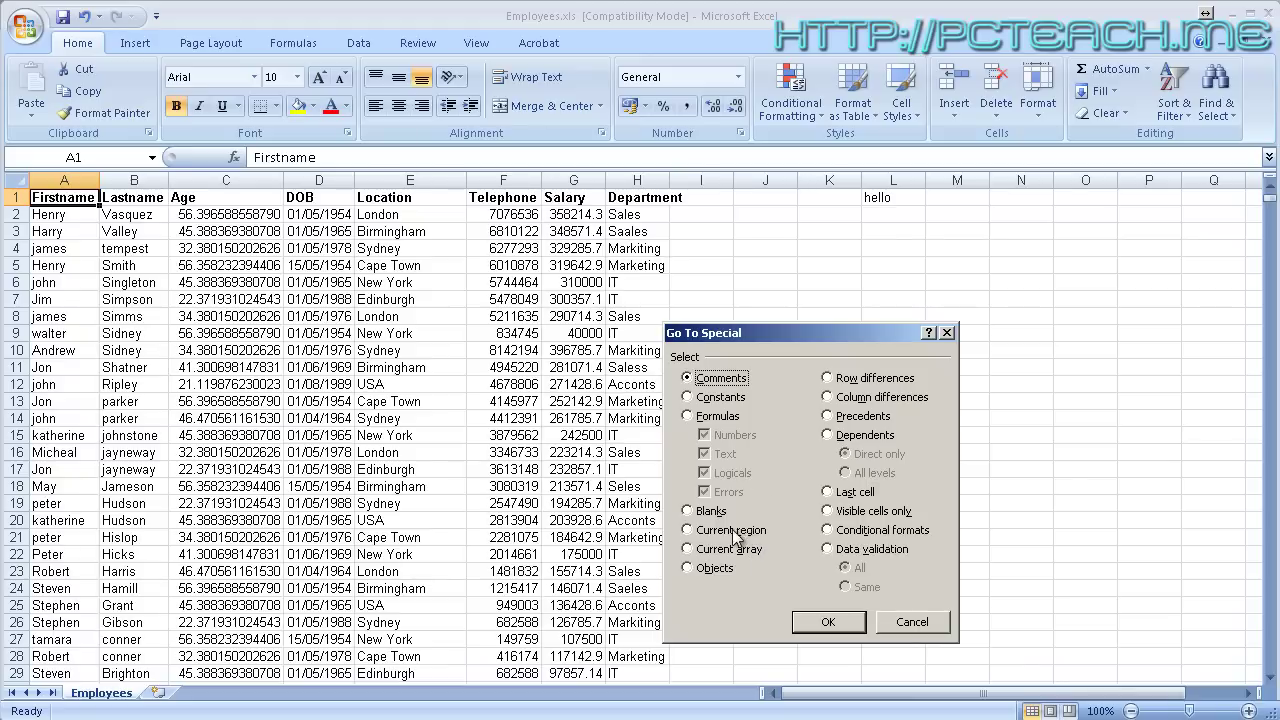
pyautogui.click(908, 622)
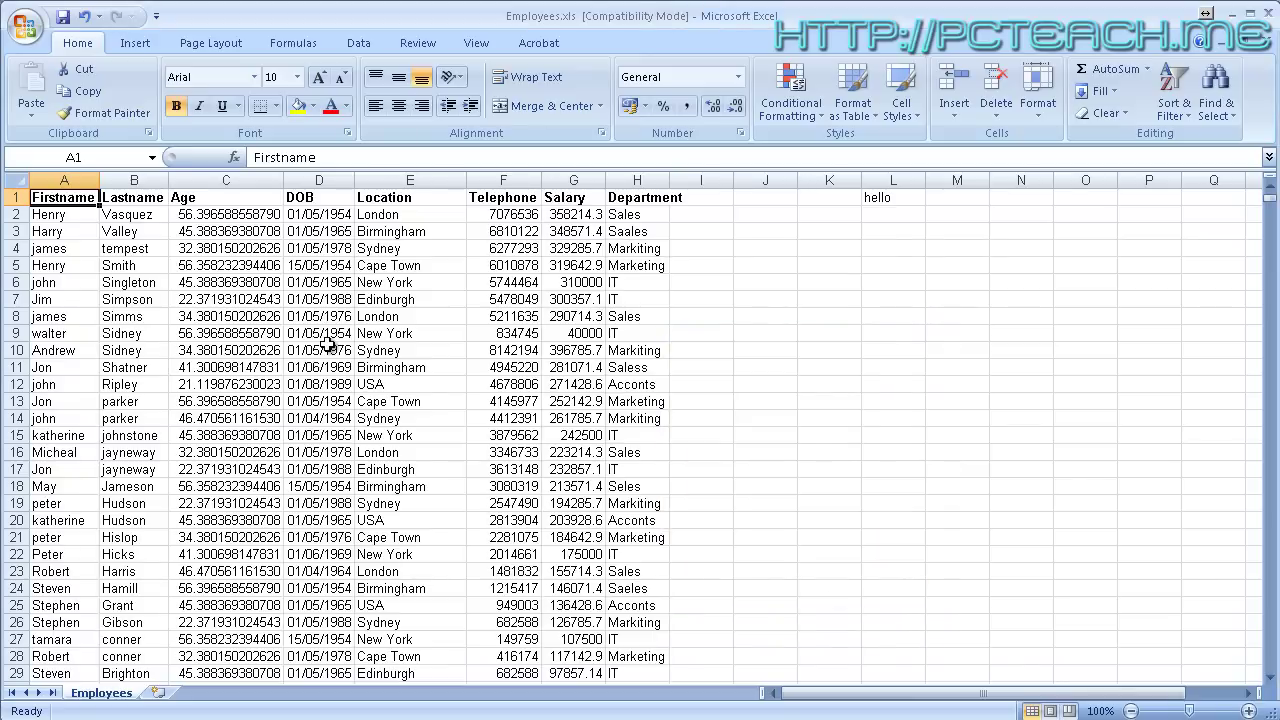
pyautogui.hotkey('ctrl', 'shift', 'Down')
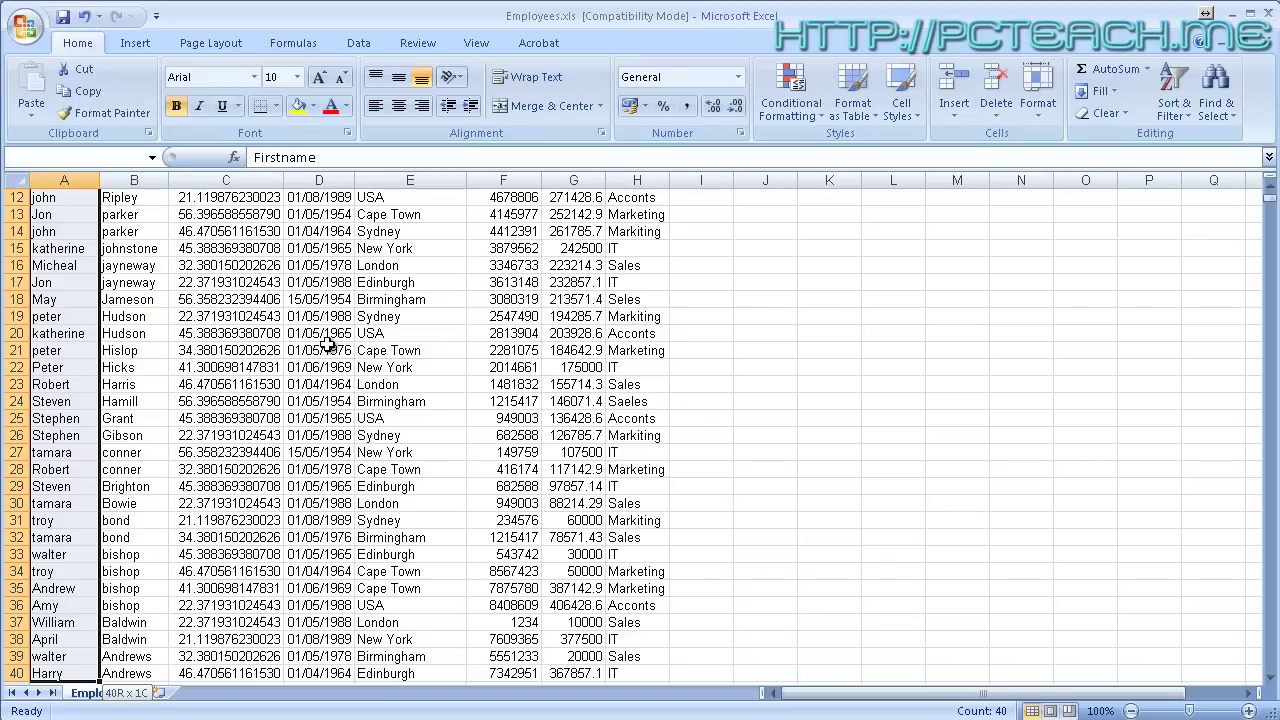
pyautogui.hotkey('ctrl', 'shift', 'Right')
pyautogui.scroll(4, 330, 340)
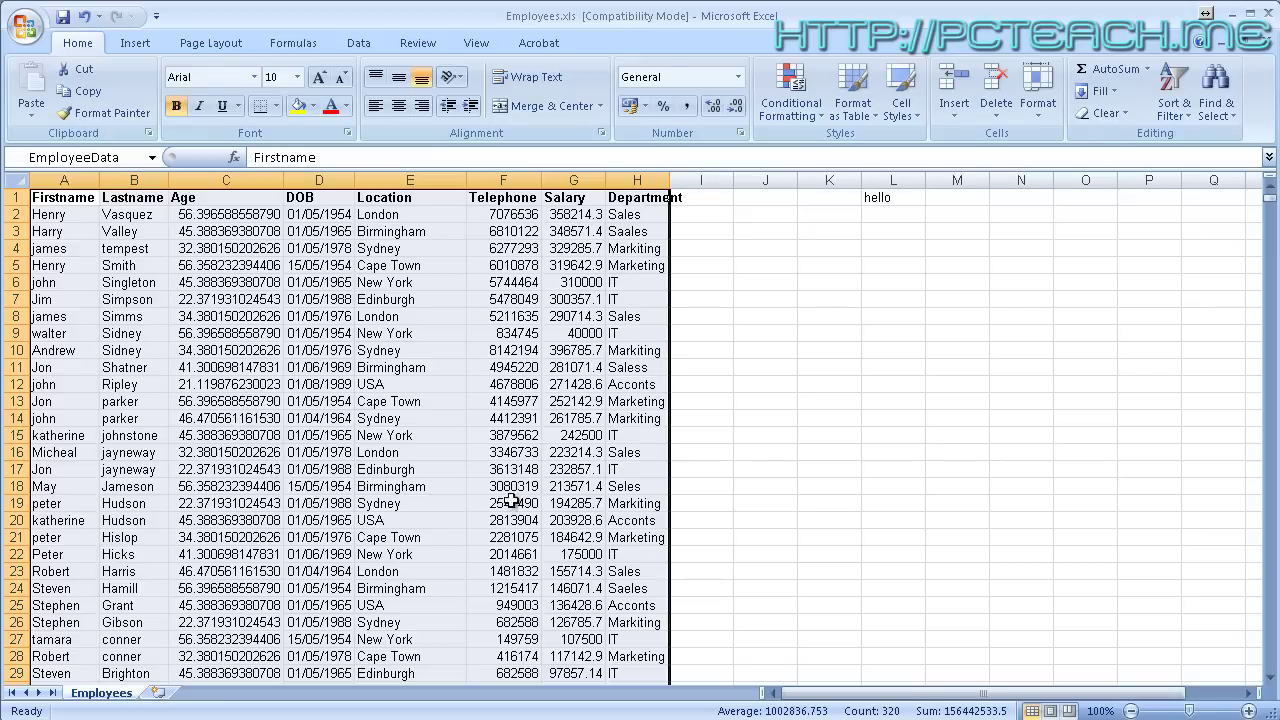
# - From cell D15, use Go To Special's Current region option to select the table A1:H40
pyautogui.click(237, 537)
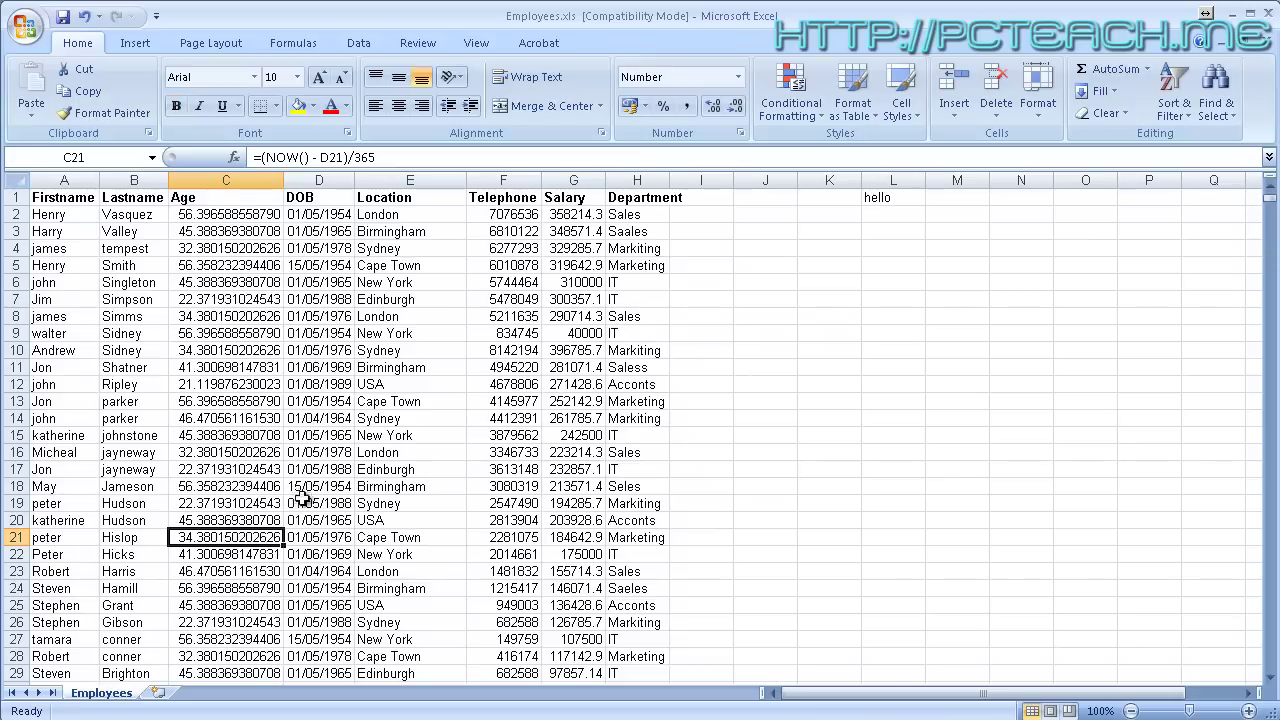
pyautogui.click(452, 552)
pyautogui.click(296, 438)
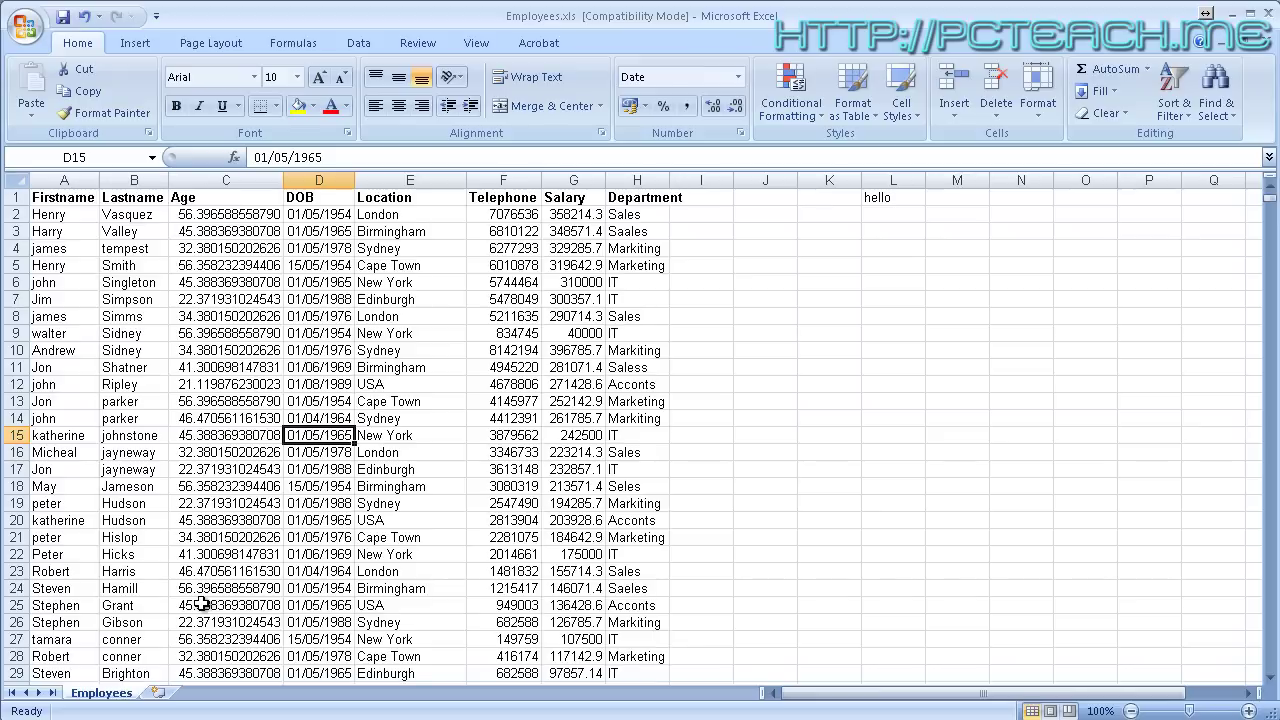
pyautogui.press('F5')
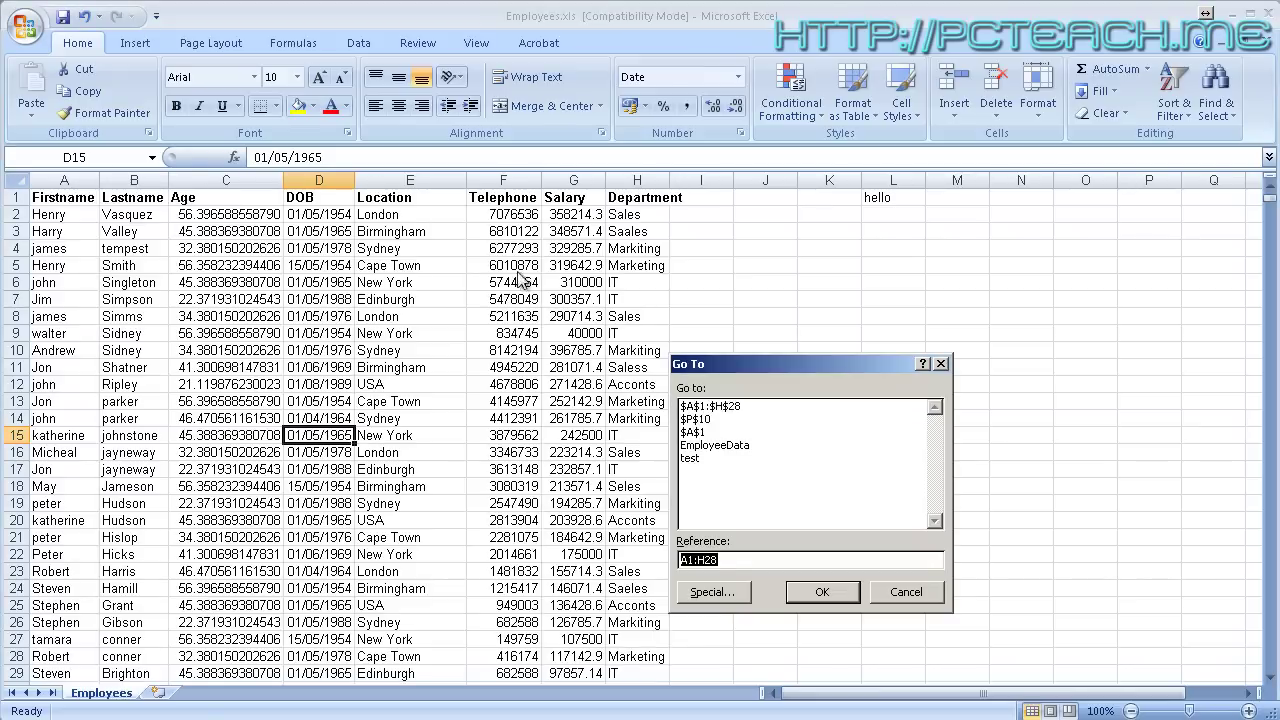
pyautogui.click(711, 591)
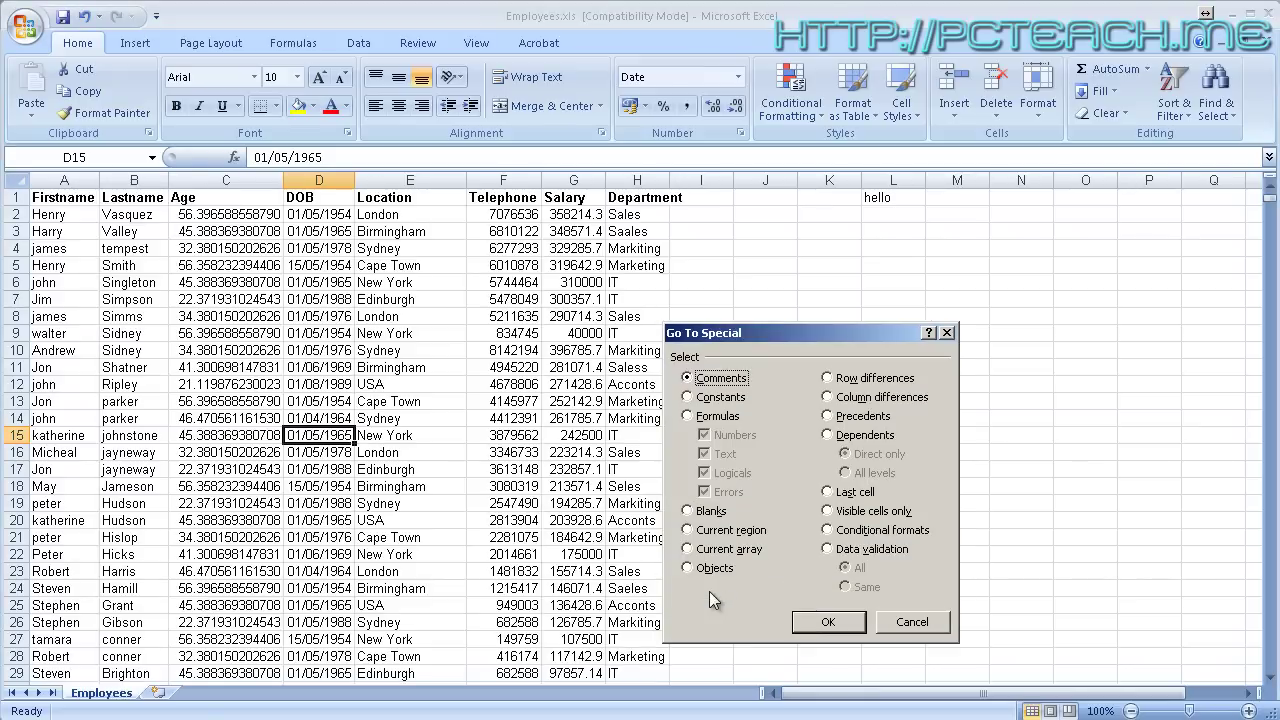
pyautogui.click(712, 532)
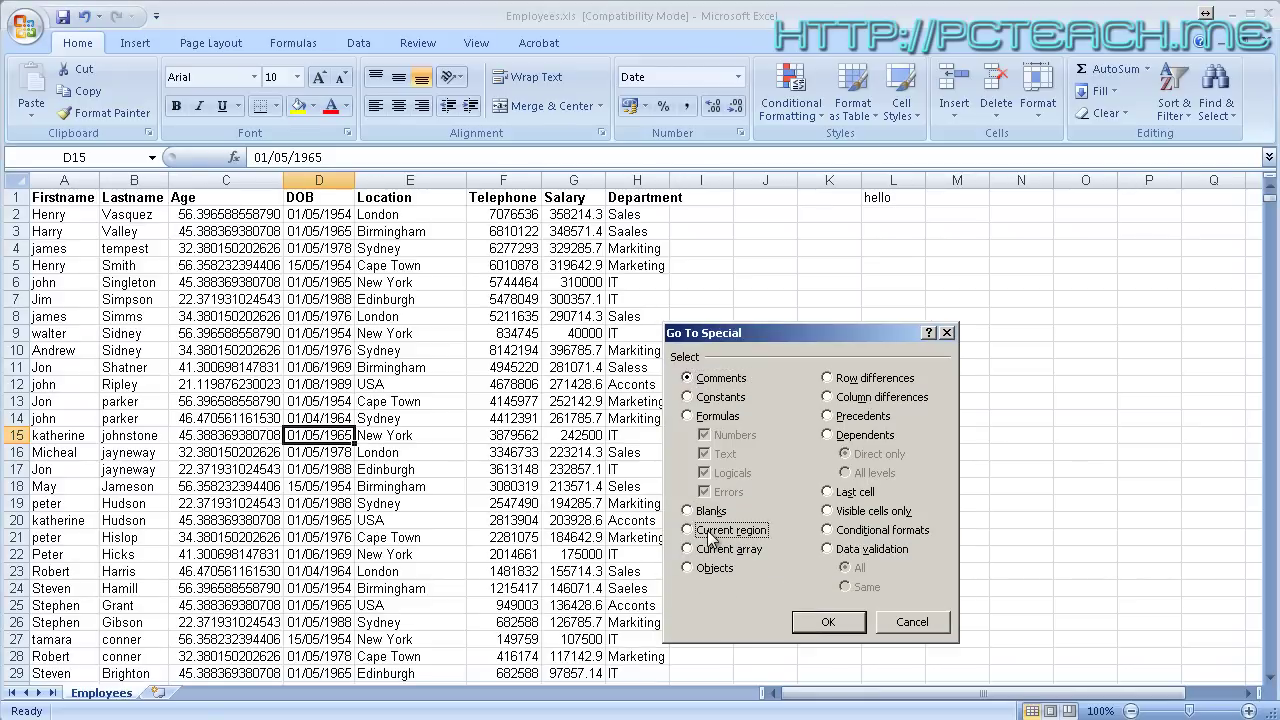
pyautogui.click(843, 624)
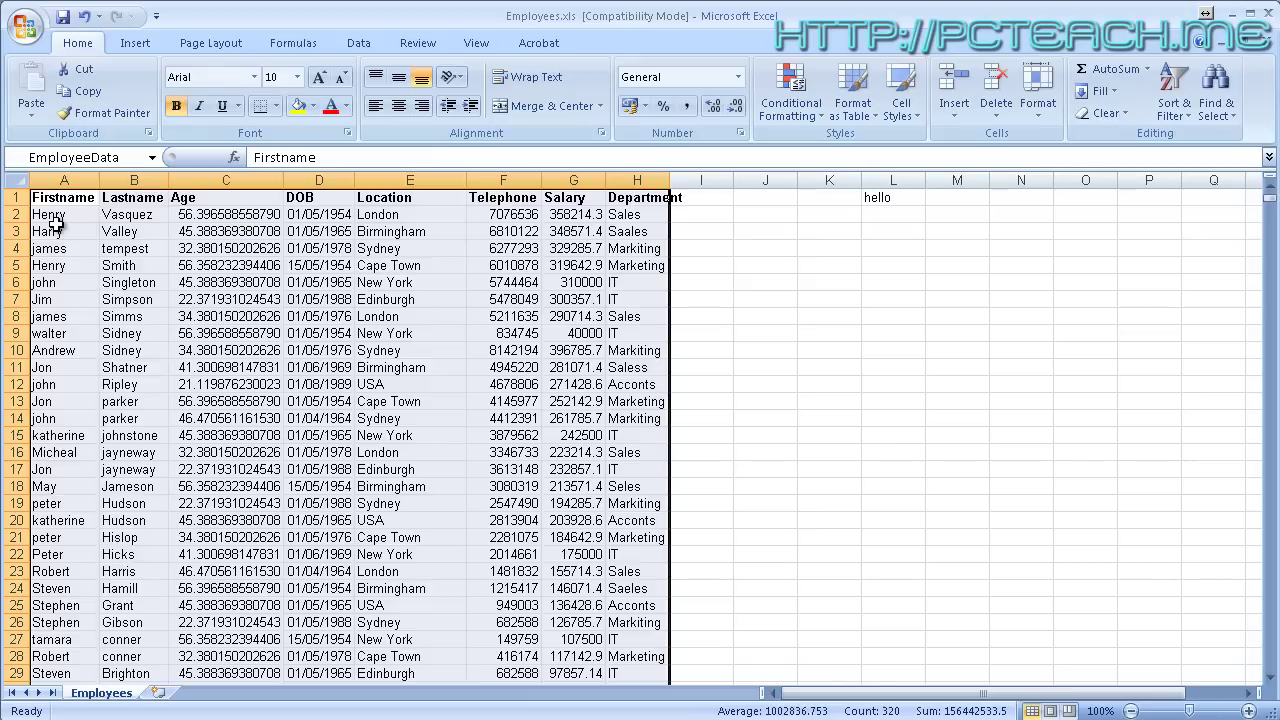
pyautogui.press('F5')
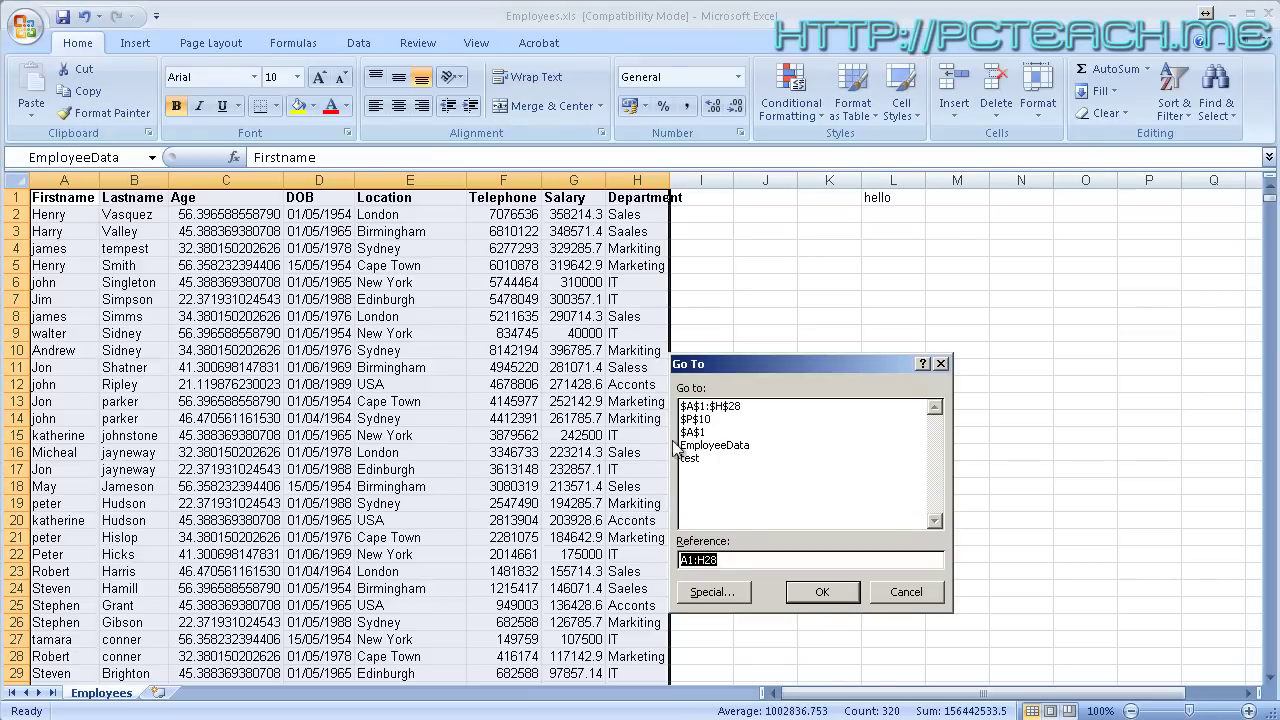
pyautogui.click(716, 407)
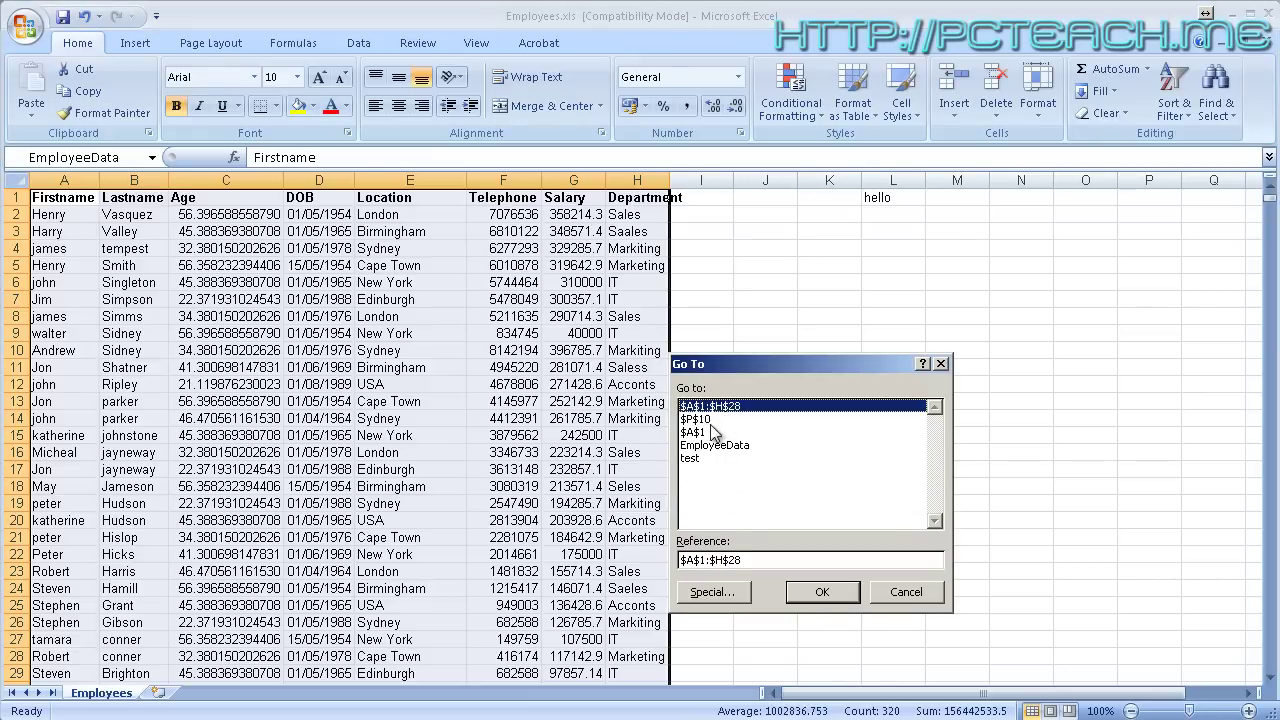
pyautogui.click(712, 419)
pyautogui.click(714, 406)
pyautogui.click(705, 419)
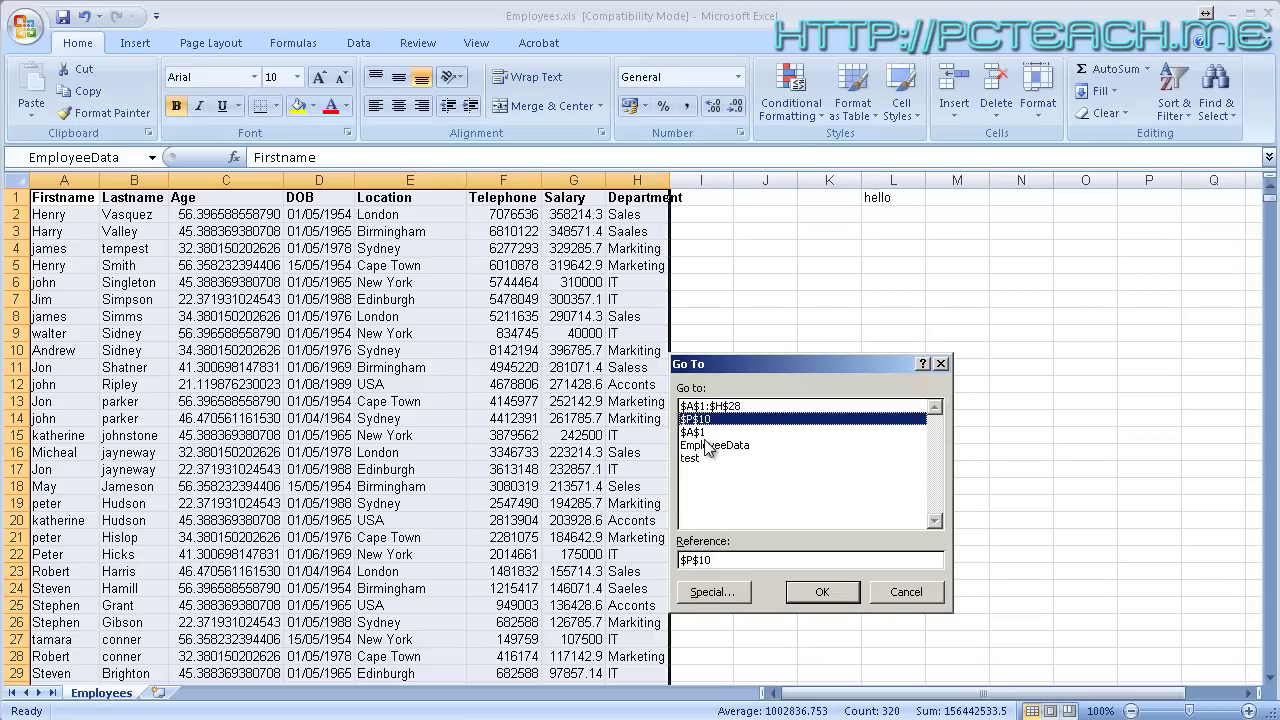
pyautogui.click(710, 594)
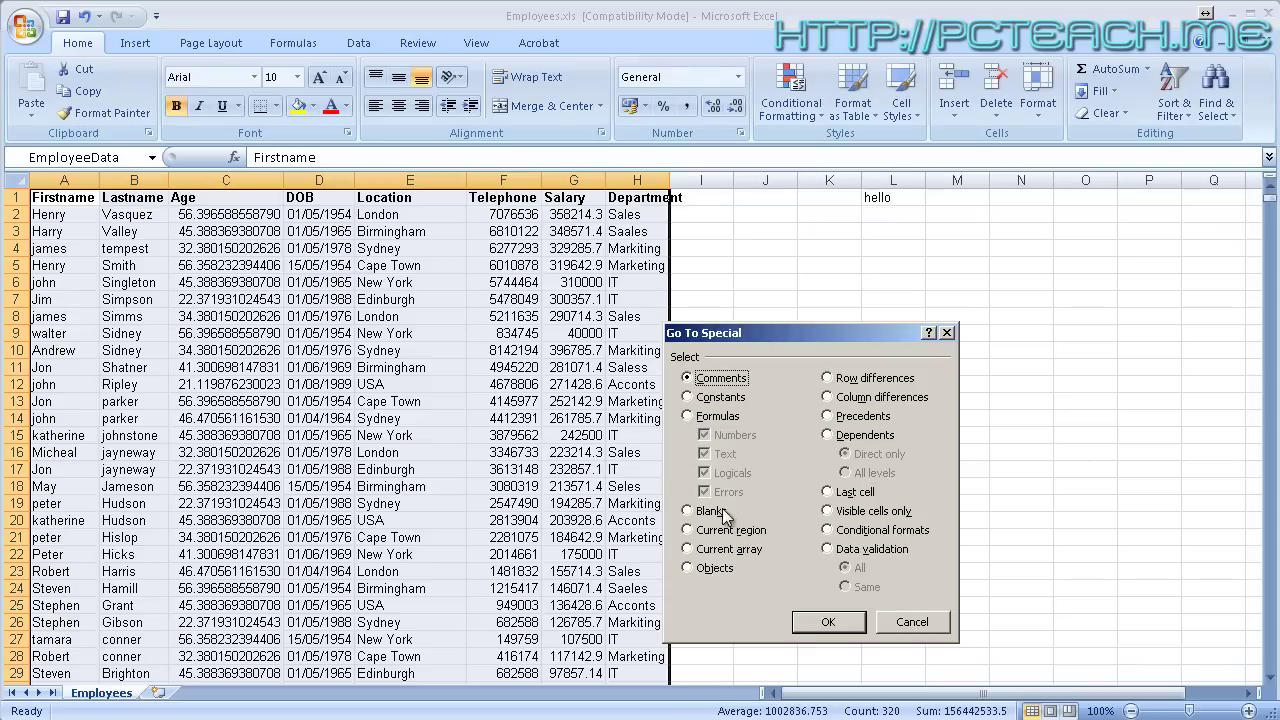
pyautogui.click(688, 418)
pyautogui.click(704, 435)
pyautogui.click(704, 454)
pyautogui.click(705, 474)
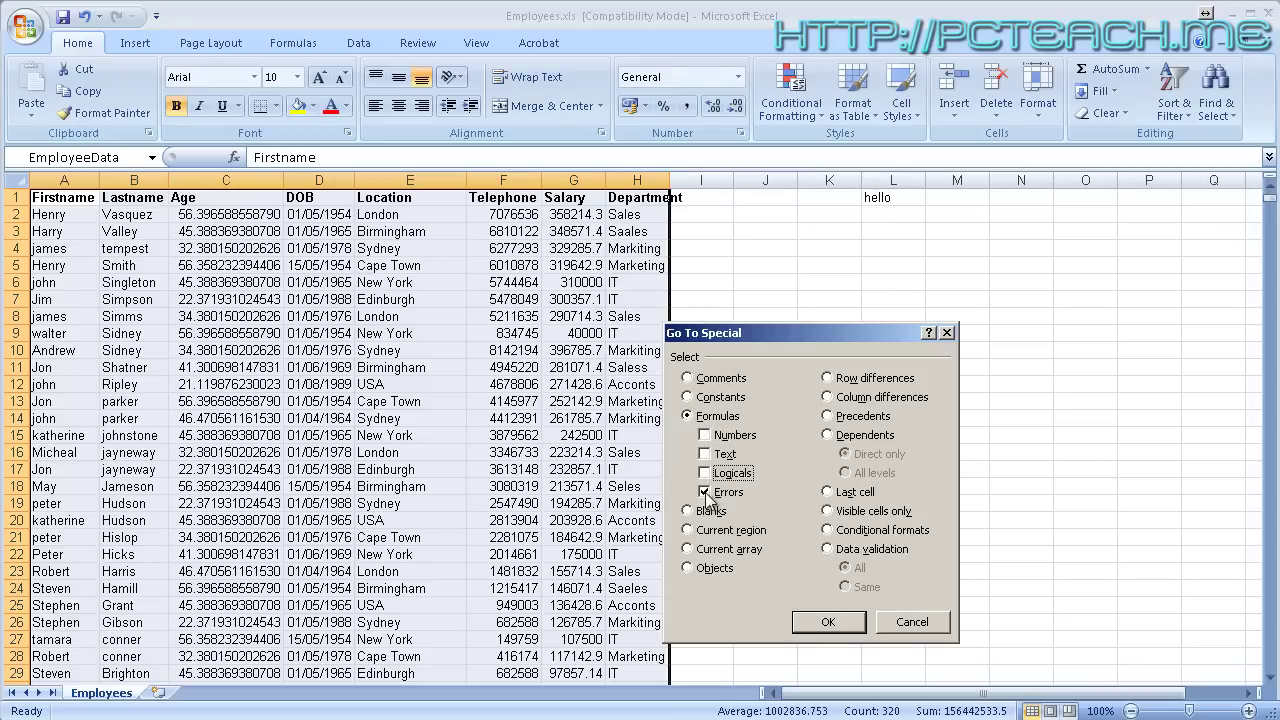
pyautogui.click(830, 622)
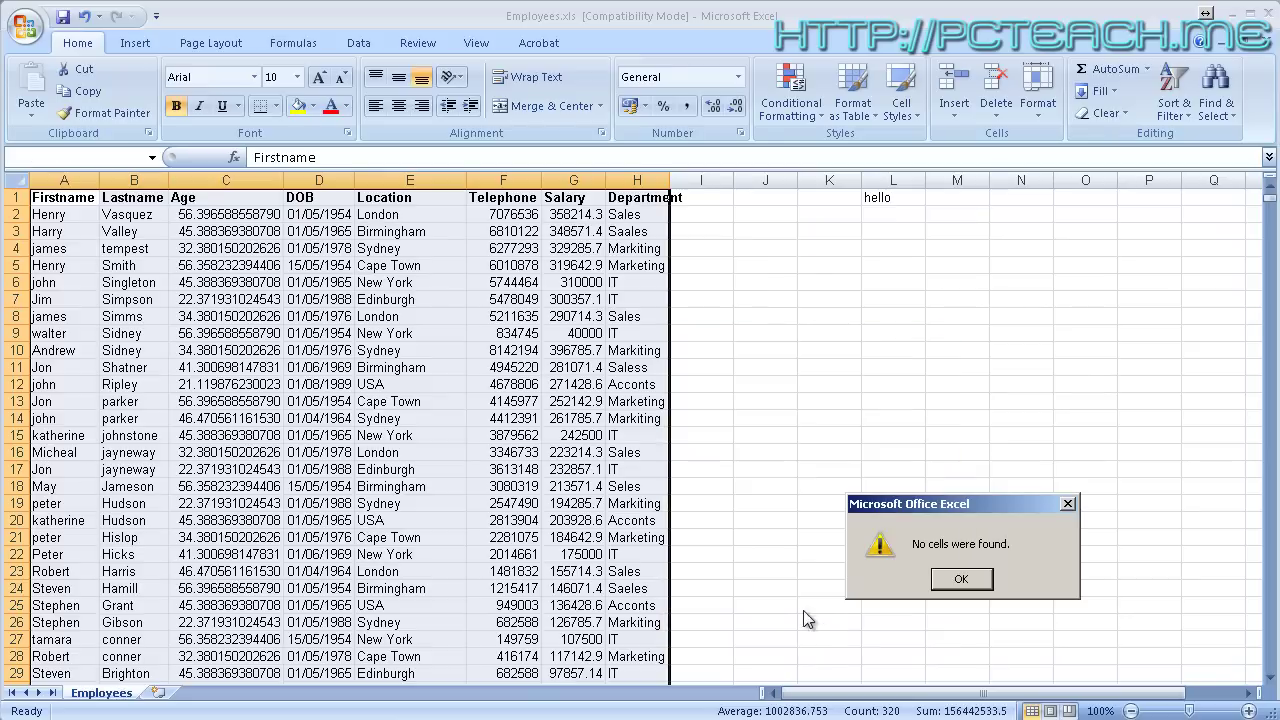
pyautogui.click(960, 580)
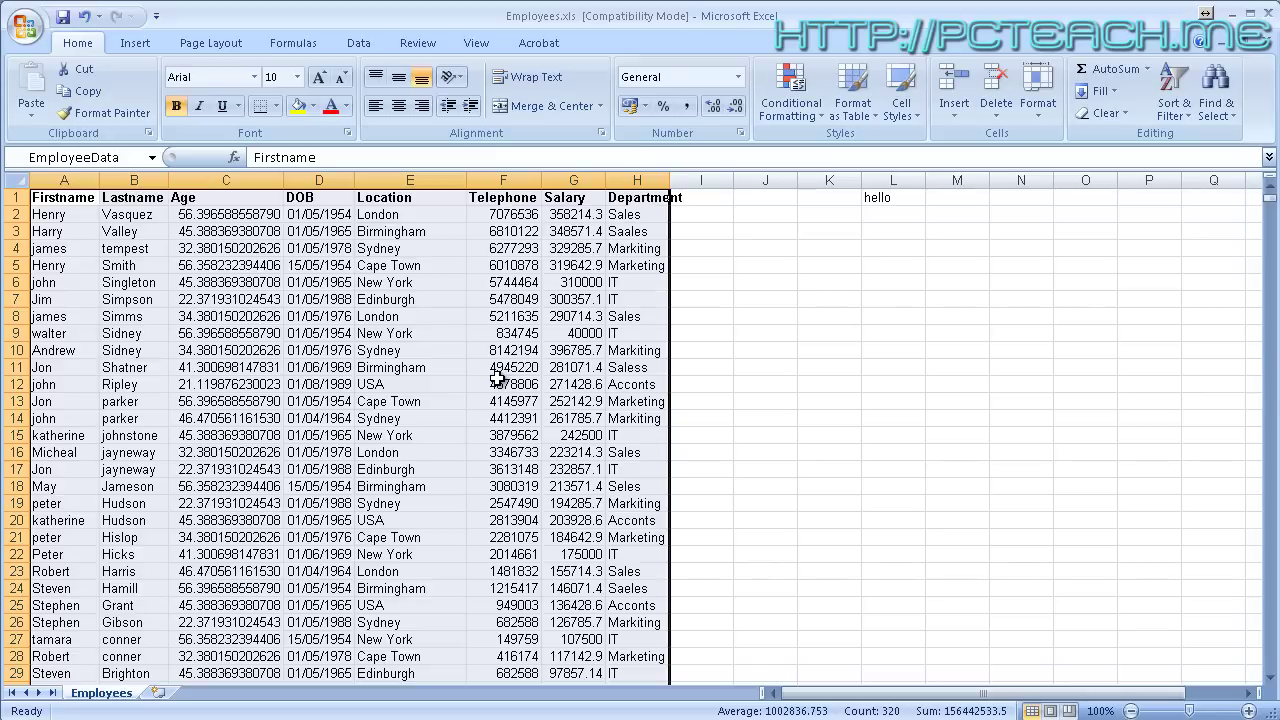